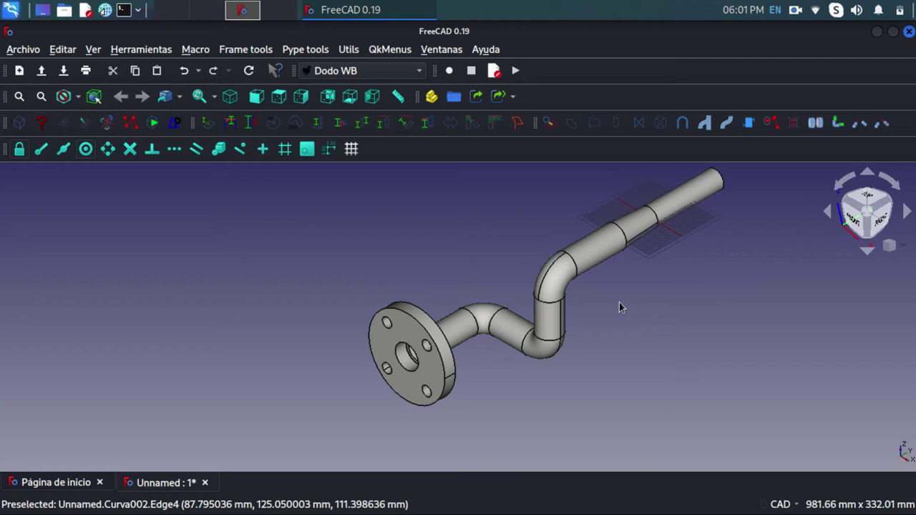
Orbit the existing pipe model to show the flange face and bolt holes
{"action": "mouse_move", "coordinate": [620, 308]}
{"action": "middle_mouse_down"}
{"action": "mouse_move", "coordinate": [634, 327]}
{"action": "mouse_move", "coordinate": [621, 337]}
{"action": "middle_mouse_up"}
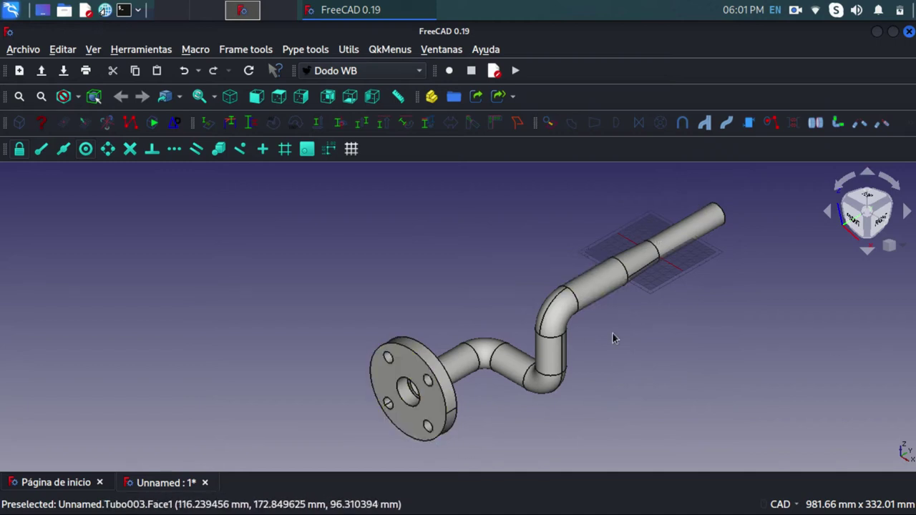
{"action": "mouse_move", "coordinate": [612, 332]}
{"action": "middle_mouse_down"}
{"action": "mouse_move", "coordinate": [345, 360]}
{"action": "mouse_move", "coordinate": [510, 338]}
{"action": "mouse_move", "coordinate": [608, 301]}
{"action": "mouse_move", "coordinate": [759, 276]}
{"action": "mouse_move", "coordinate": [786, 294]}
{"action": "mouse_move", "coordinate": [842, 305]}
{"action": "mouse_move", "coordinate": [607, 317]}
{"action": "mouse_move", "coordinate": [675, 301]}
{"action": "mouse_move", "coordinate": [506, 313]}
{"action": "mouse_move", "coordinate": [791, 317]}
{"action": "mouse_move", "coordinate": [480, 331]}
{"action": "mouse_move", "coordinate": [834, 301]}
{"action": "mouse_move", "coordinate": [730, 368]}
{"action": "middle_mouse_up"}
{"action": "mouse_move", "coordinate": [546, 334]}
{"action": "middle_mouse_down"}
{"action": "mouse_move", "coordinate": [646, 323]}
{"action": "mouse_move", "coordinate": [684, 339]}
{"action": "middle_mouse_up"}
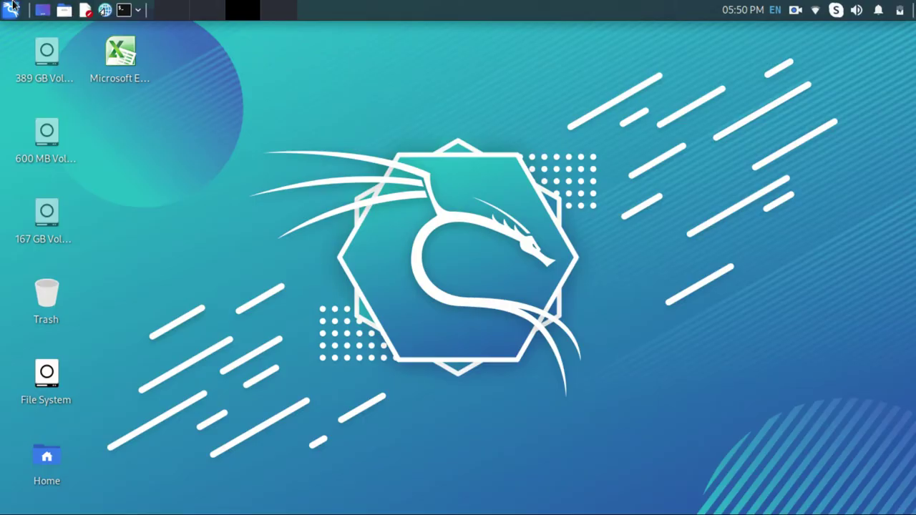
Launch FreeCAD from the Kali application menu by searching 'free'
{"action": "left_click", "coordinate": [11, 7]}
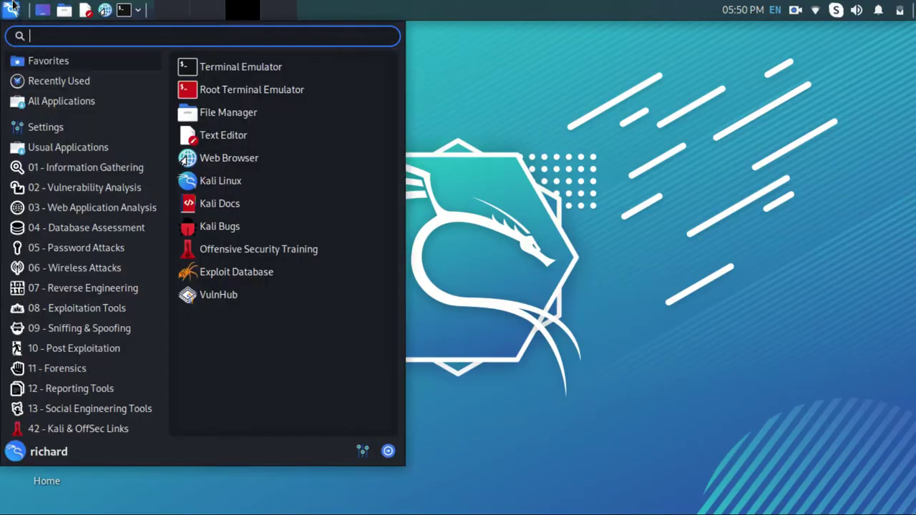
{"action": "type", "text": "free"}
{"action": "left_click", "coordinate": [52, 69]}
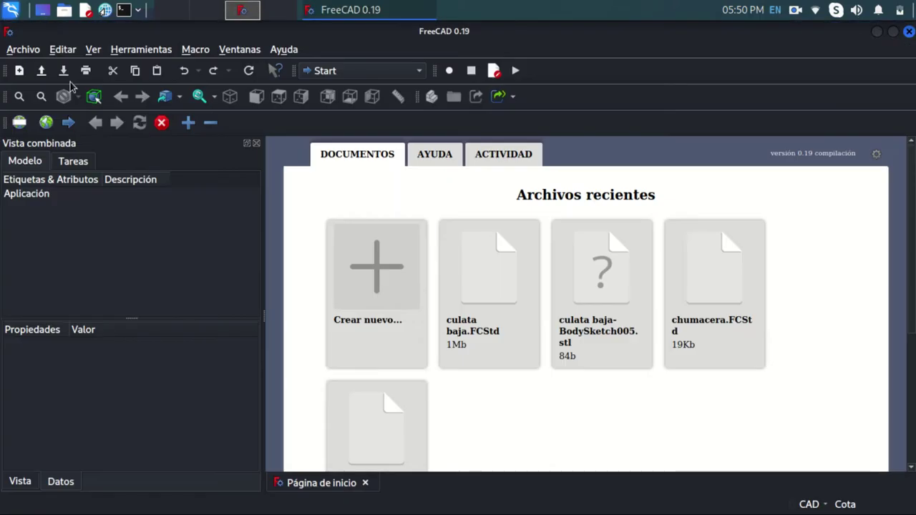
Install the dodo workbench from Herramientas > Administrador de complementos
{"action": "left_click", "coordinate": [147, 51]}
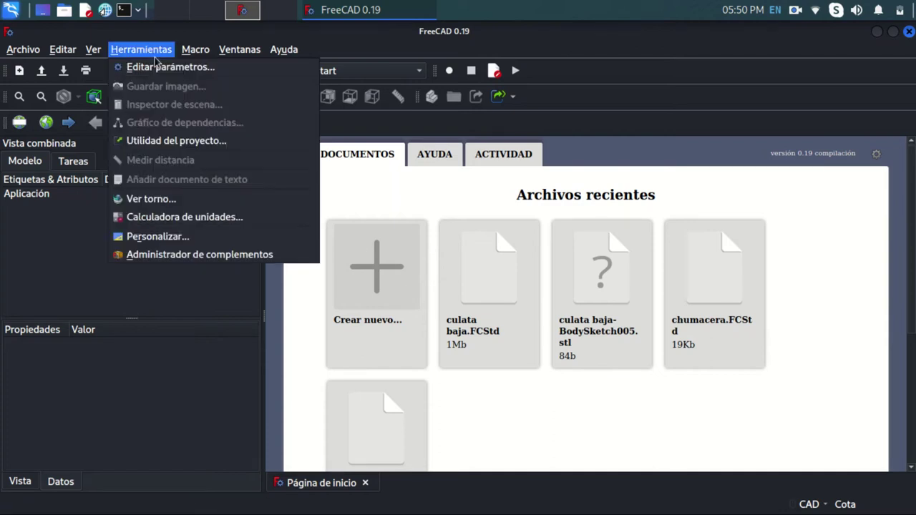
{"action": "left_click", "coordinate": [207, 255]}
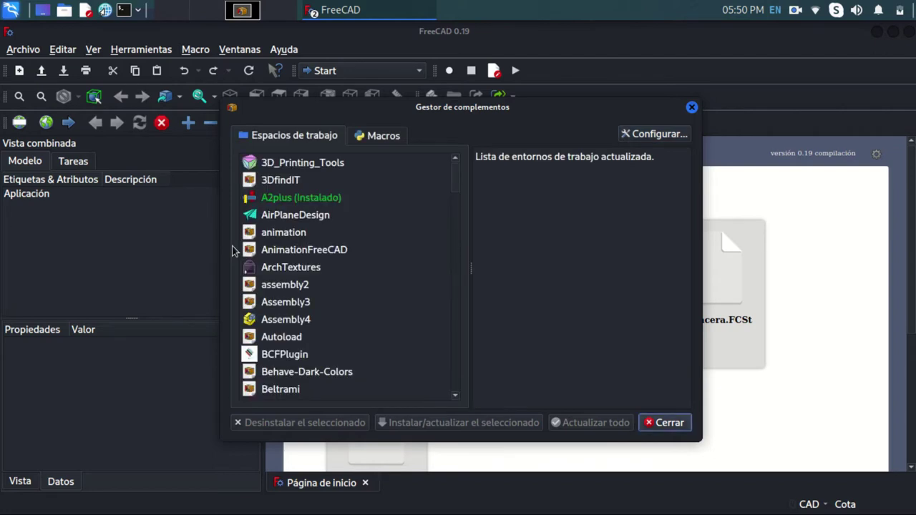
{"action": "scroll", "coordinate": [357, 220], "scroll_direction": "down", "scroll_amount": 3}
{"action": "scroll", "coordinate": [358, 220], "scroll_direction": "down", "scroll_amount": 1}
{"action": "scroll", "coordinate": [357, 220], "scroll_direction": "down", "scroll_amount": 3}
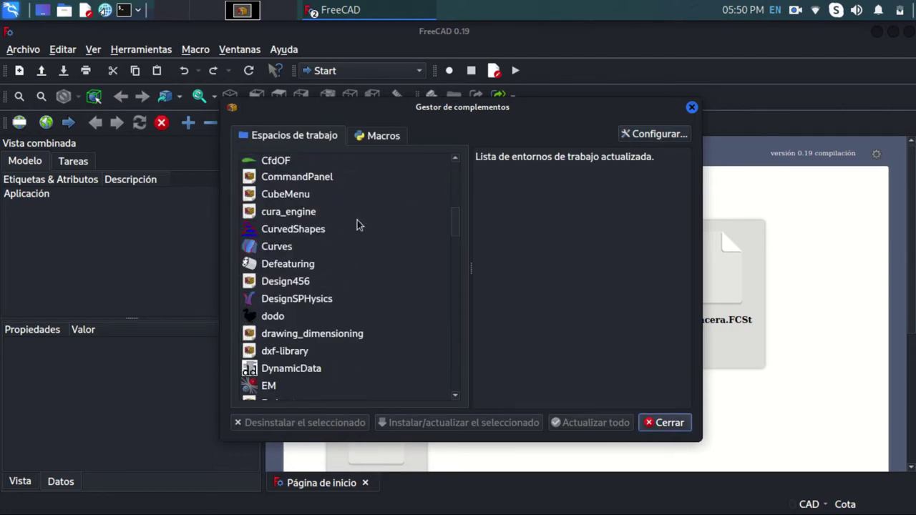
{"action": "left_click", "coordinate": [326, 313]}
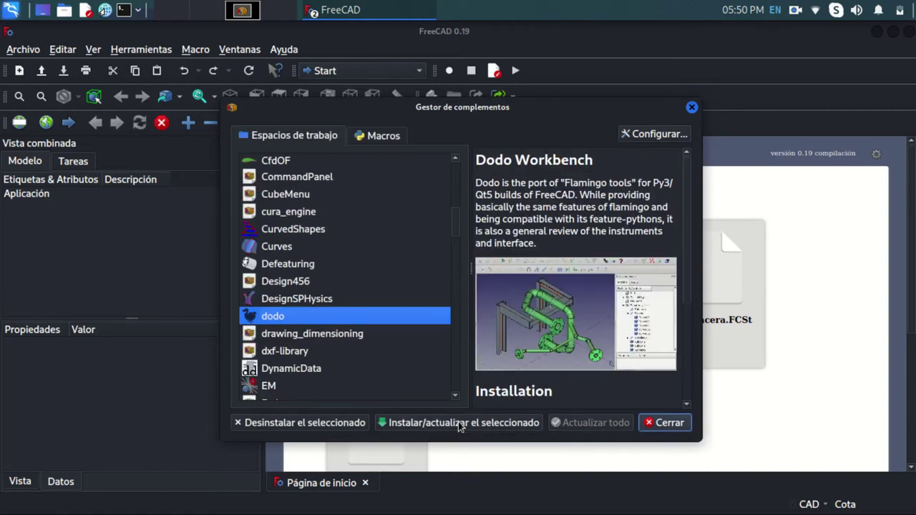
{"action": "left_click", "coordinate": [460, 424]}
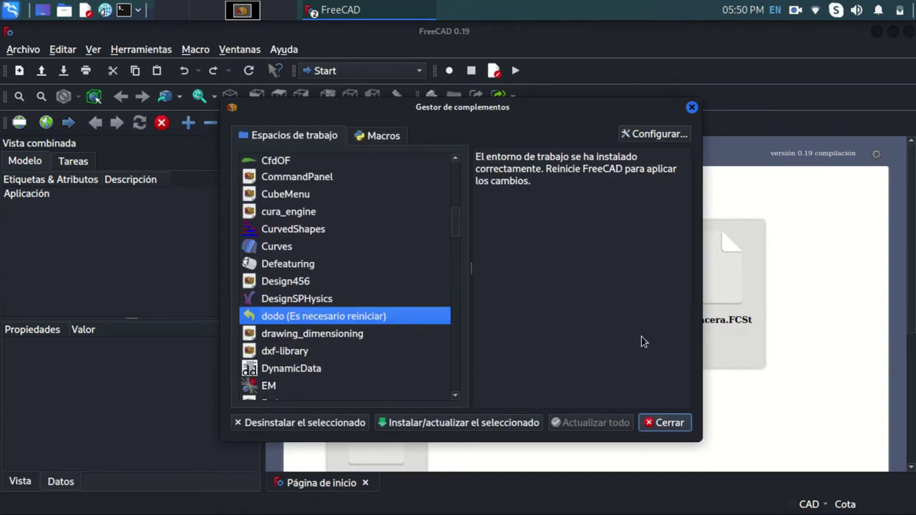
{"action": "left_click", "coordinate": [668, 422]}
Accept restarting FreeCAD, then create a new empty Unnamed document
{"action": "left_click", "coordinate": [527, 264]}
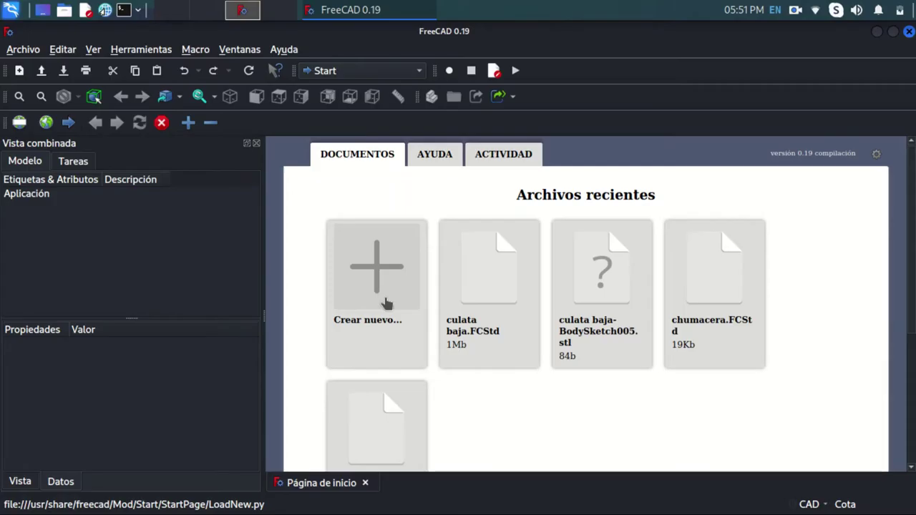
{"action": "left_click", "coordinate": [386, 304]}
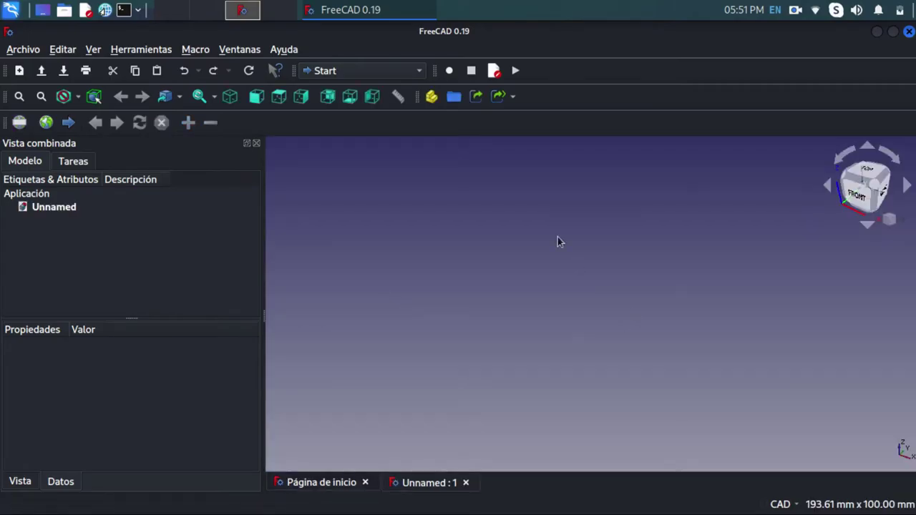
Switch to the Dodo WB workbench and begin drawing the pipe-route line
{"action": "left_click", "coordinate": [383, 65]}
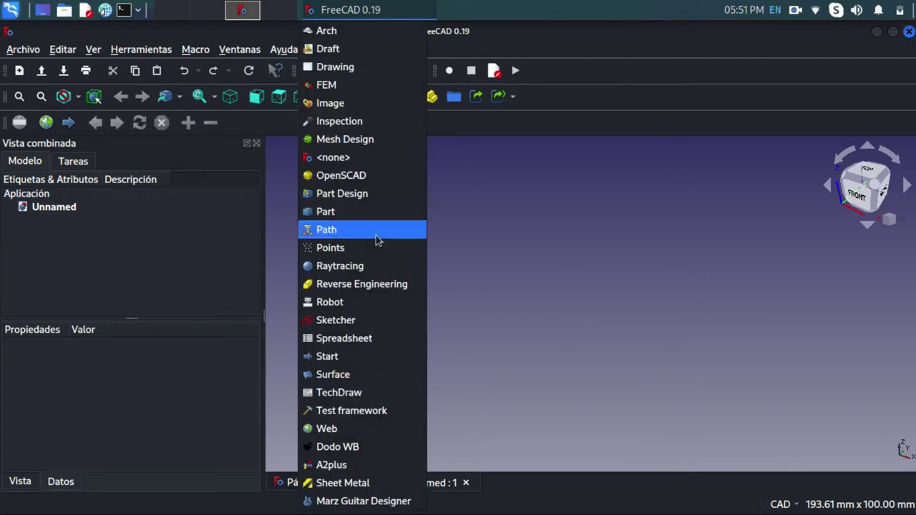
{"action": "left_click", "coordinate": [347, 446]}
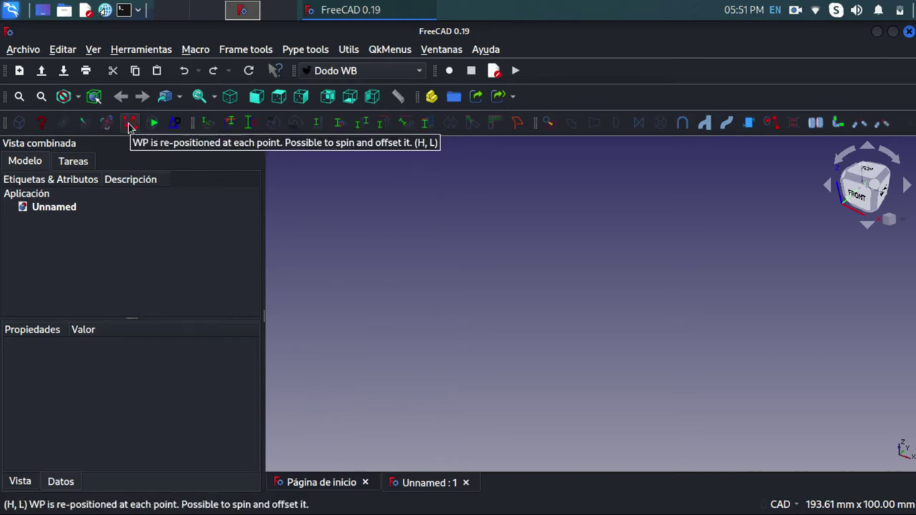
{"action": "left_click", "coordinate": [129, 123]}
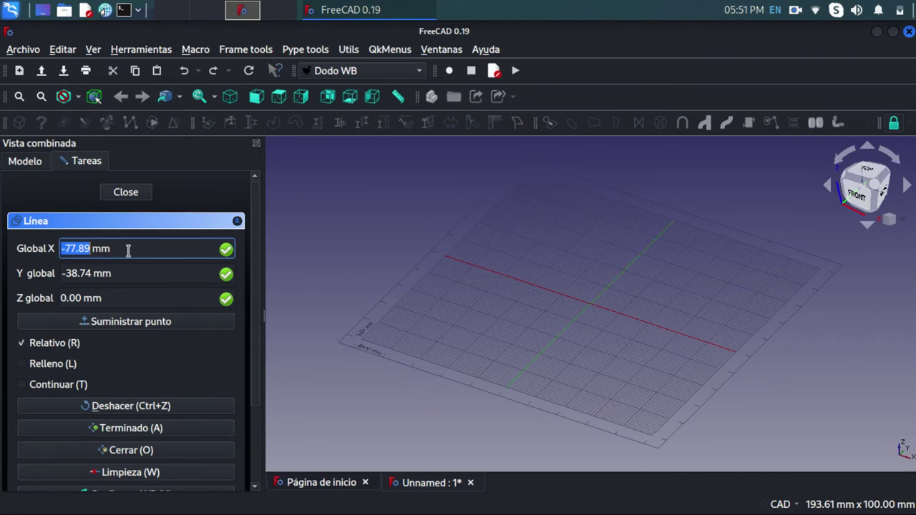
Start the route line at the origin with a first 100 mm segment along Y
{"action": "type", "text": "0"}
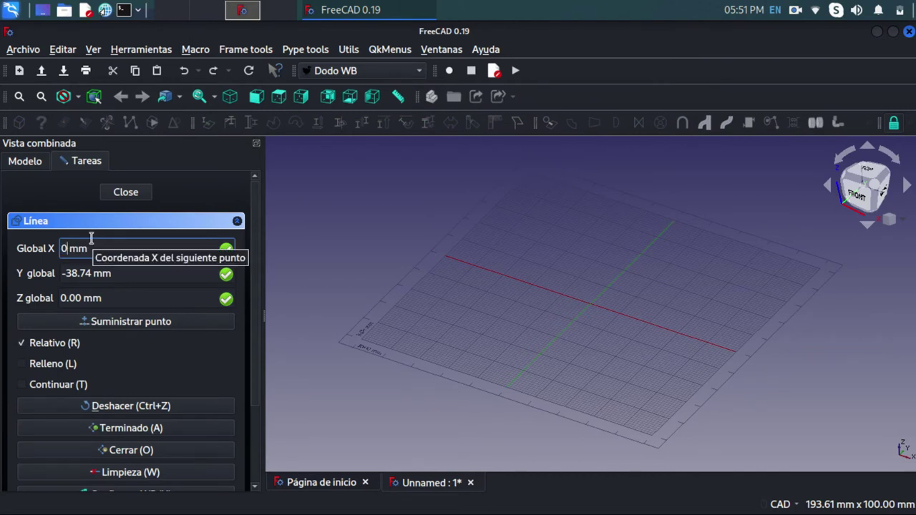
{"action": "key", "text": "Tab"}
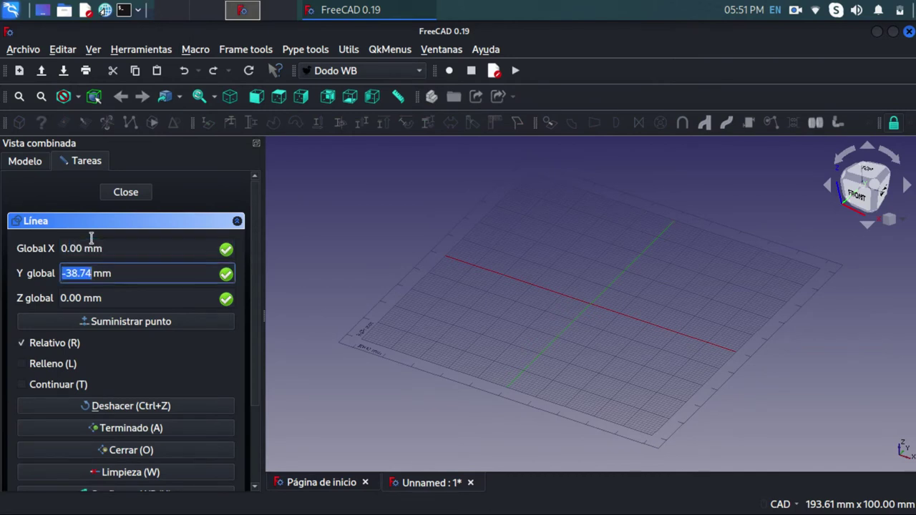
{"action": "type", "text": "0"}
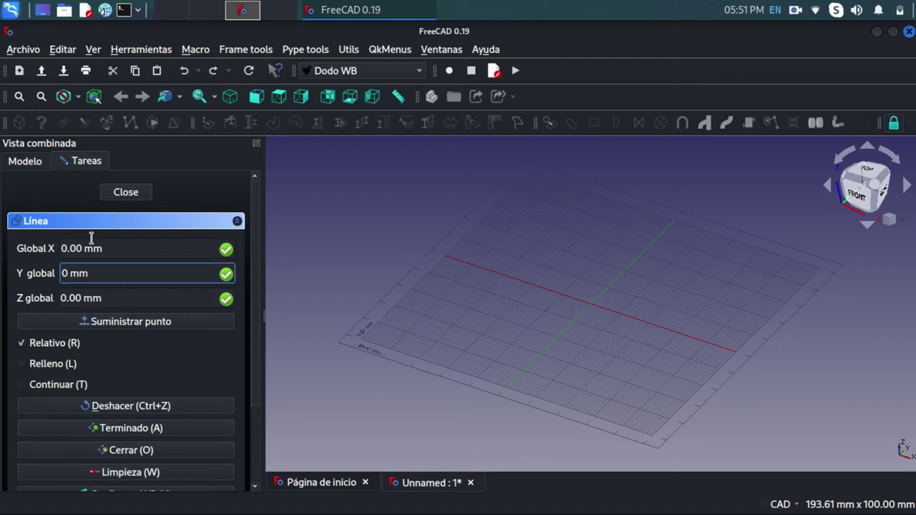
{"action": "left_click", "coordinate": [101, 320]}
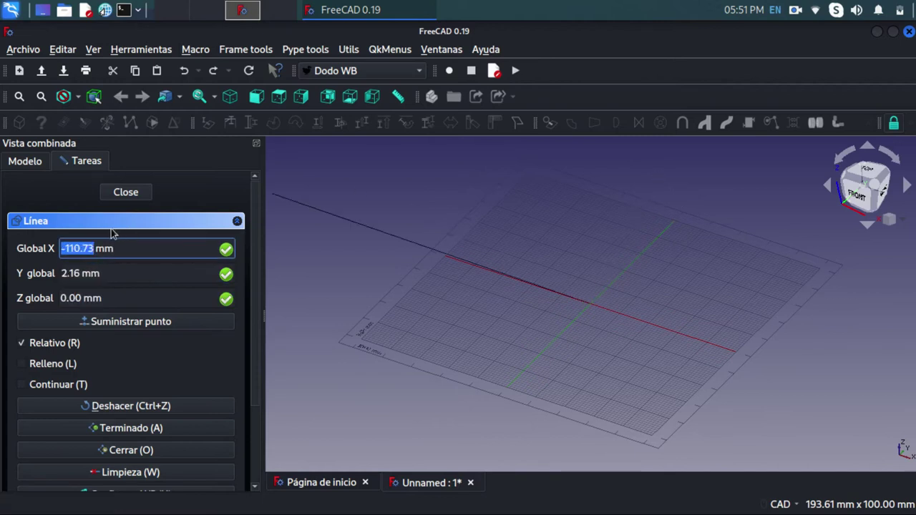
{"action": "type", "text": "0"}
{"action": "key", "text": "Return"}
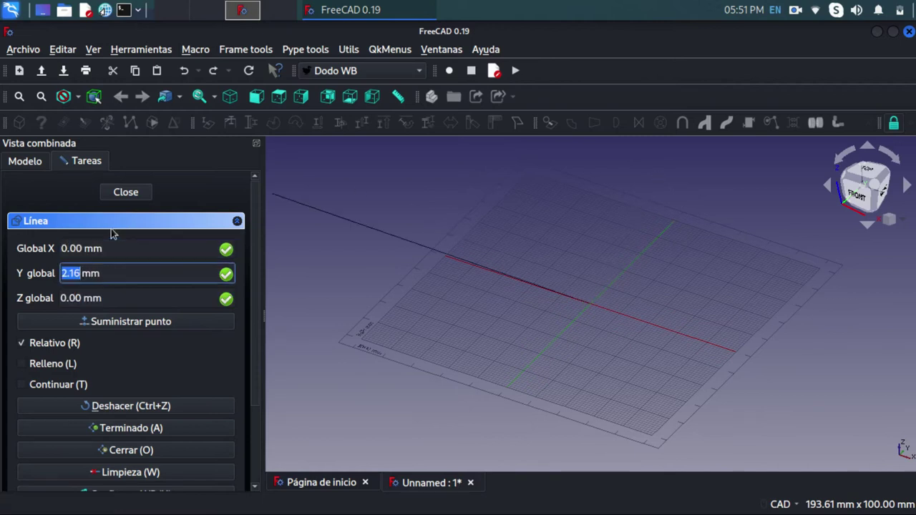
{"action": "type", "text": "100"}
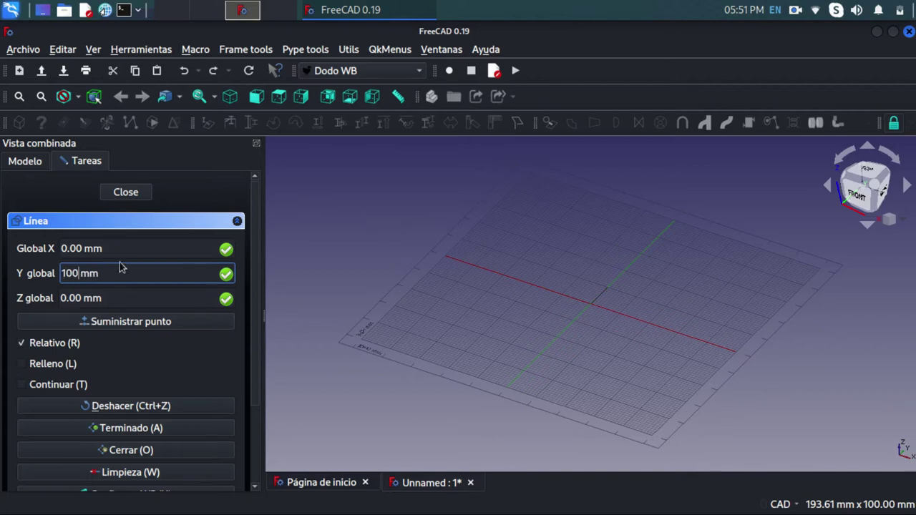
{"action": "left_click", "coordinate": [124, 324]}
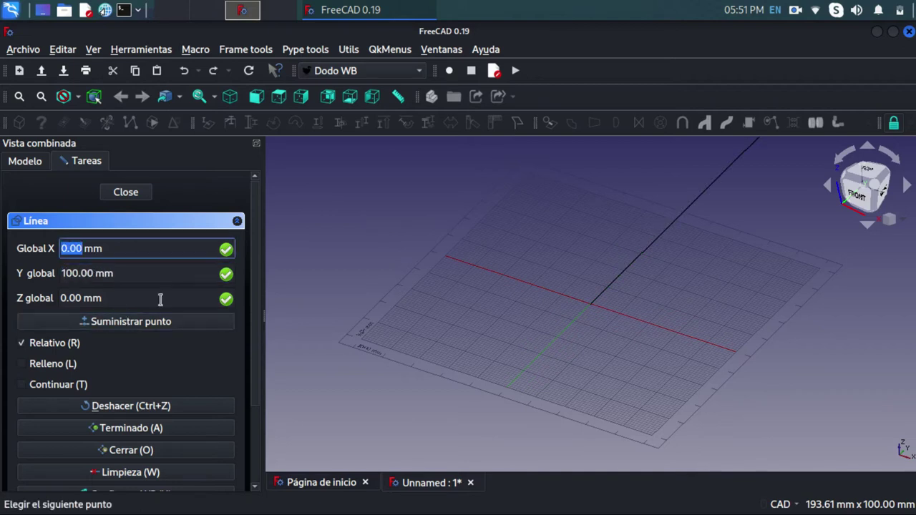
Add the next point 100 mm along relative X
{"action": "scroll", "coordinate": [666, 198], "scroll_direction": "down", "scroll_amount": 2}
{"action": "scroll", "coordinate": [666, 198], "scroll_direction": "down", "scroll_amount": 1}
{"action": "scroll", "coordinate": [666, 198], "scroll_direction": "down", "scroll_amount": 2}
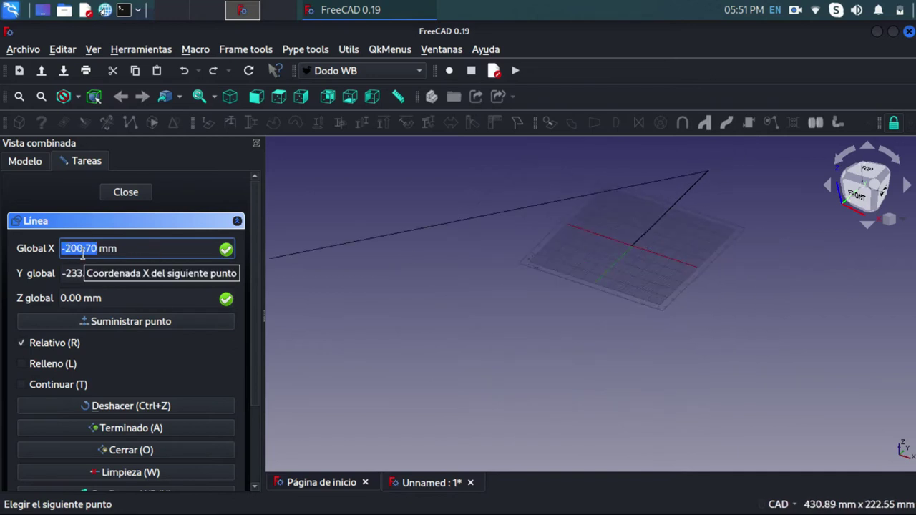
{"action": "key", "text": "F1"}
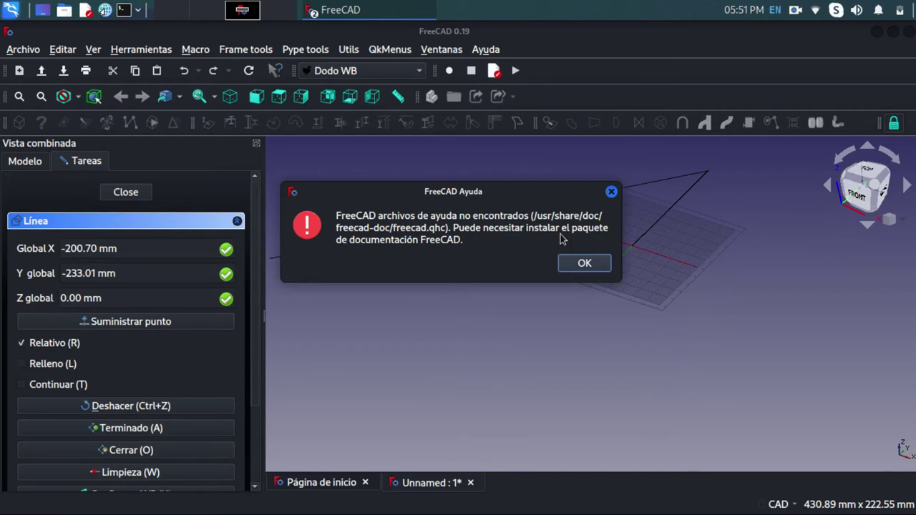
{"action": "left_click", "coordinate": [612, 191]}
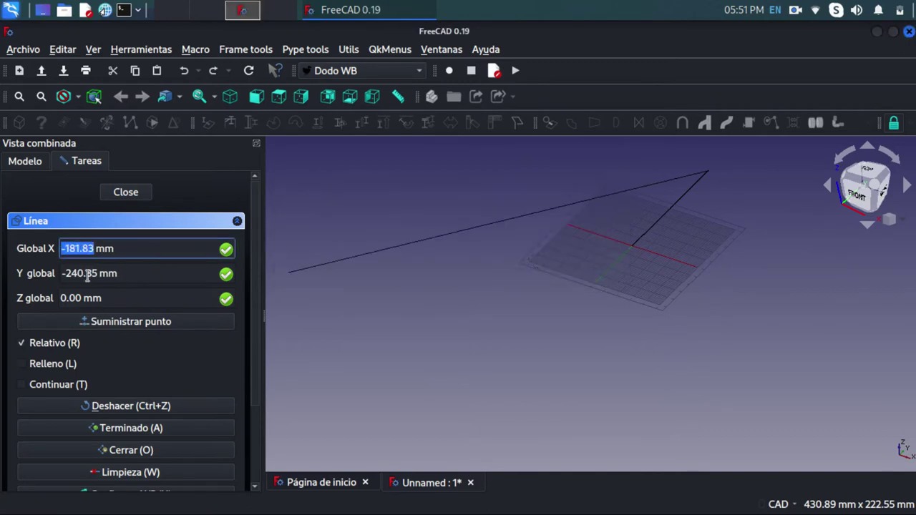
{"action": "type", "text": "100"}
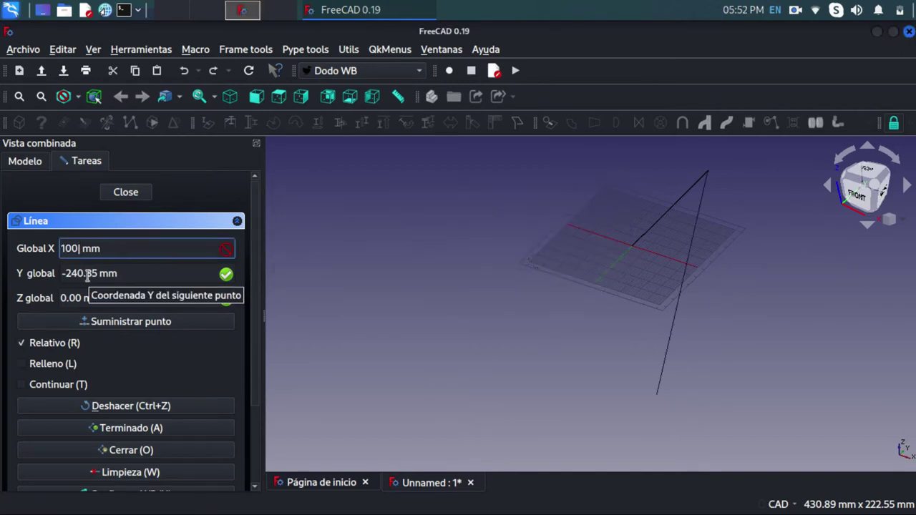
{"action": "type", "text": "l"}
{"action": "key", "text": "BackSpace"}
{"action": "key", "text": "Tab"}
{"action": "type", "text": "0"}
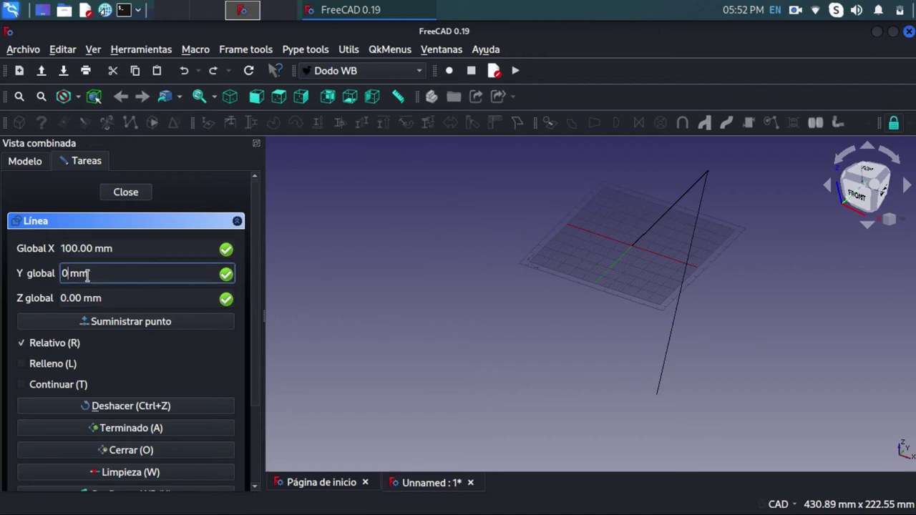
{"action": "left_click", "coordinate": [100, 318]}
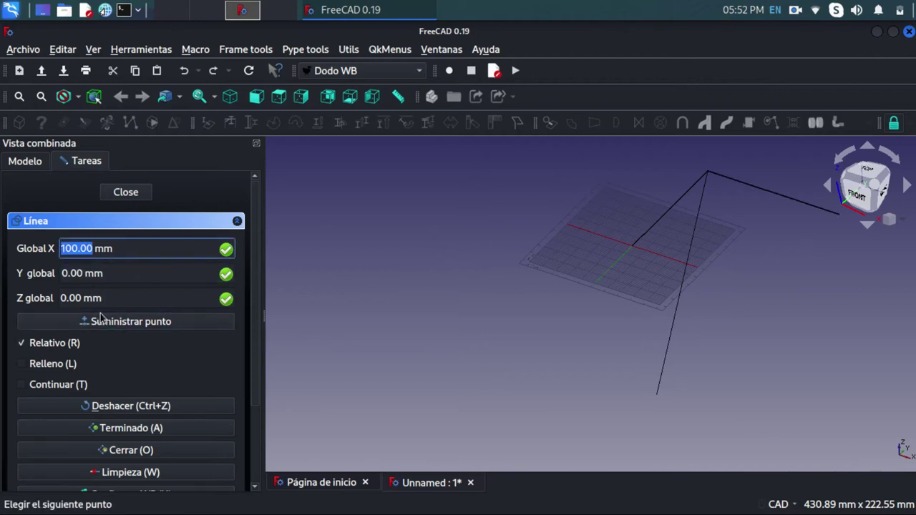
Add a point 100 mm straight up at relative 0,0,100
{"action": "middle_click_drag", "start_coordinate": [663, 294], "coordinate": [502, 347]}
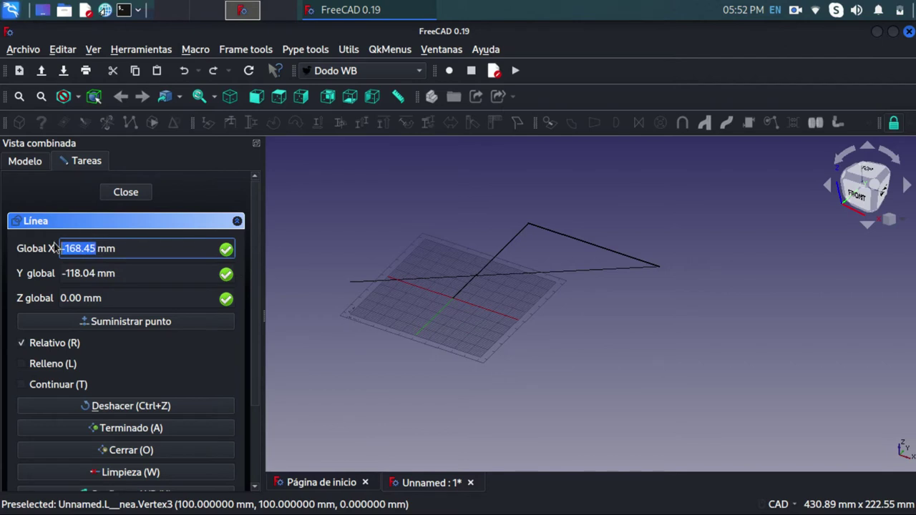
{"action": "type", "text": "0"}
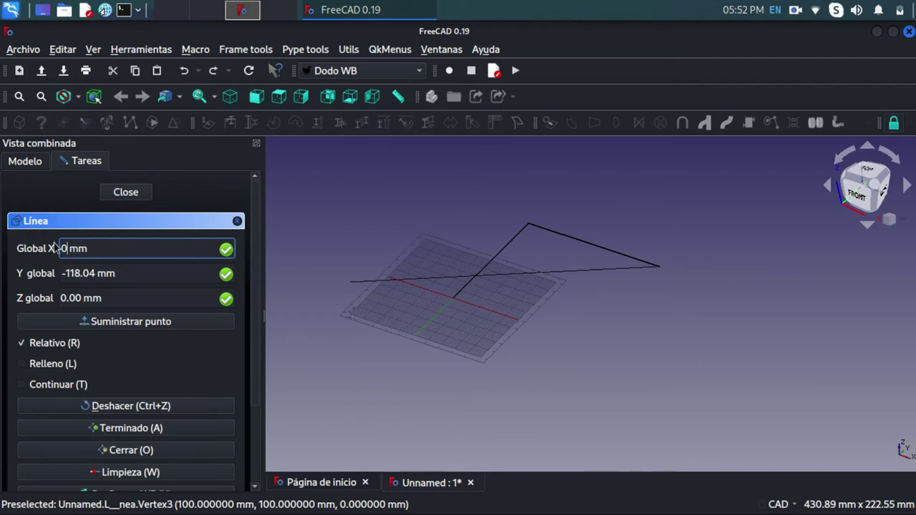
{"action": "left_click_drag", "start_coordinate": [104, 273], "coordinate": [63, 273]}
{"action": "type", "text": "0"}
{"action": "key", "text": "Tab"}
{"action": "type", "text": "100"}
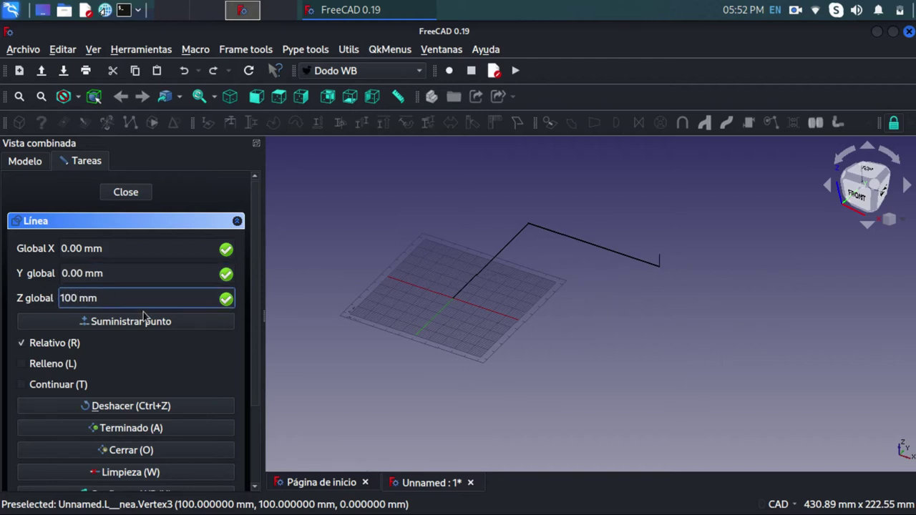
{"action": "left_click", "coordinate": [143, 321]}
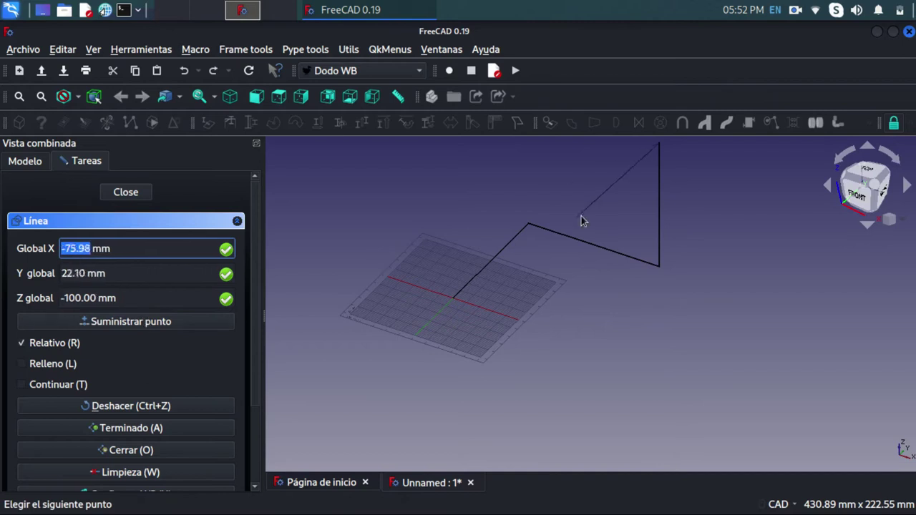
Add a final point at relative 0,100,0 and close the line into a Wire
{"action": "scroll", "coordinate": [581, 216], "scroll_direction": "down", "scroll_amount": 2}
{"action": "scroll", "coordinate": [582, 216], "scroll_direction": "down", "scroll_amount": 2}
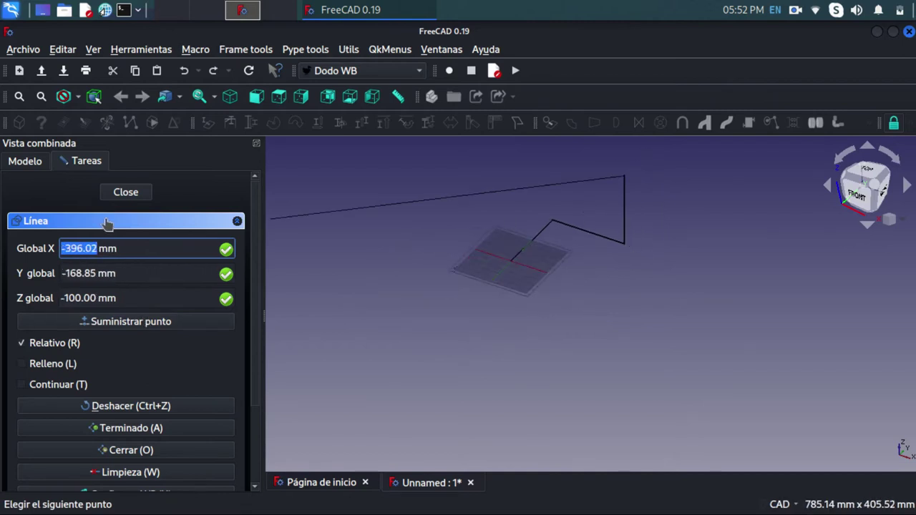
{"action": "left_click", "coordinate": [95, 247]}
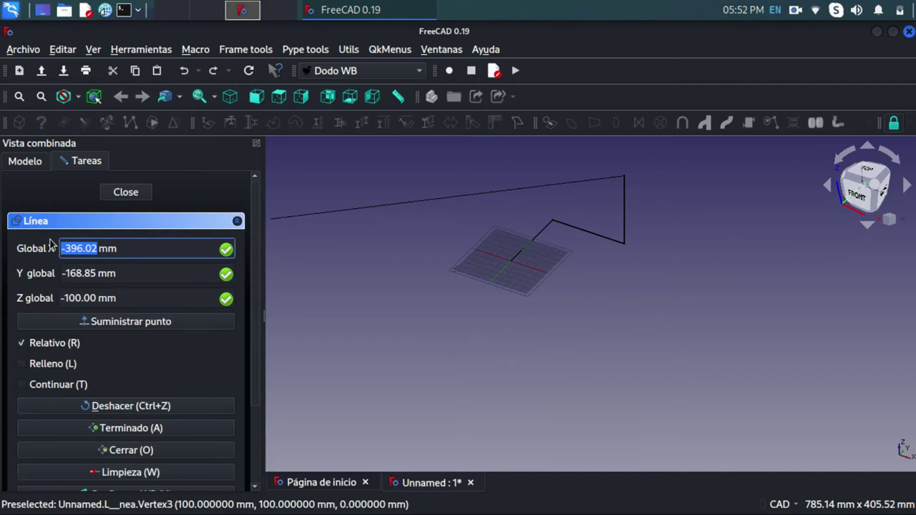
{"action": "type", "text": "0"}
{"action": "left_click", "coordinate": [91, 266]}
{"action": "left_click_drag", "start_coordinate": [90, 267], "coordinate": [58, 272]}
{"action": "type", "text": "-199"}
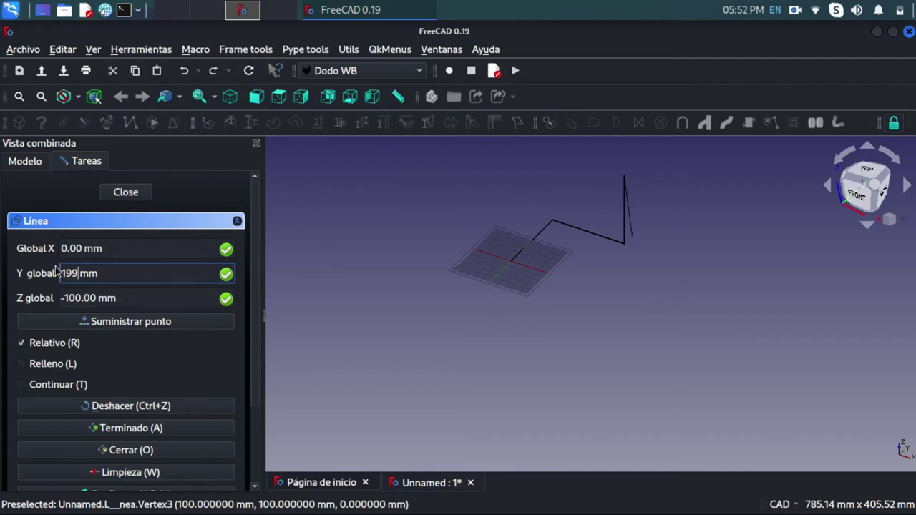
{"action": "key", "text": "BackSpace"}
{"action": "key", "text": "BackSpace"}
{"action": "key", "text": "BackSpace"}
{"action": "type", "text": "100"}
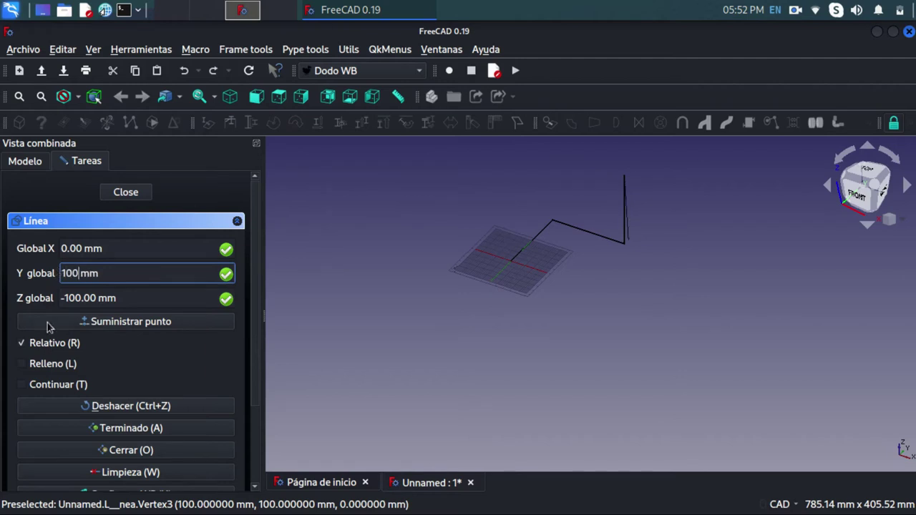
{"action": "left_click_drag", "start_coordinate": [95, 296], "coordinate": [37, 294]}
{"action": "type", "text": "0"}
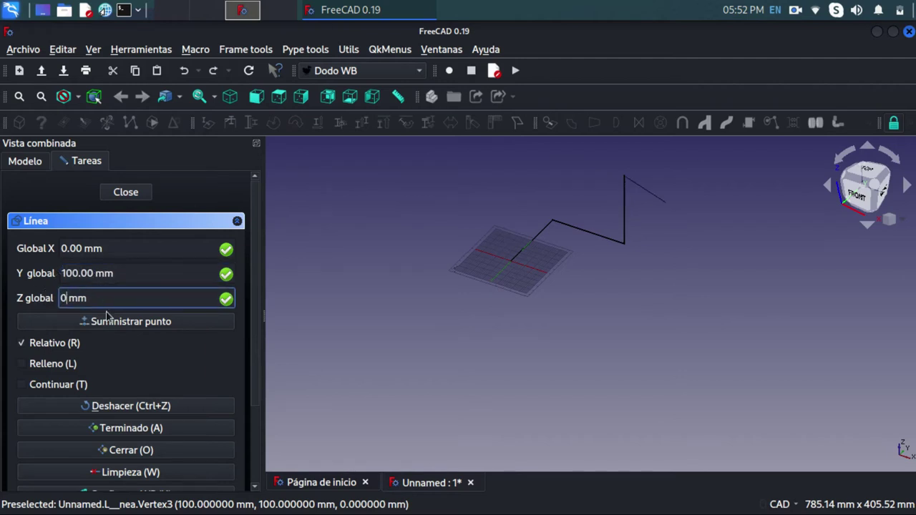
{"action": "left_click", "coordinate": [118, 328]}
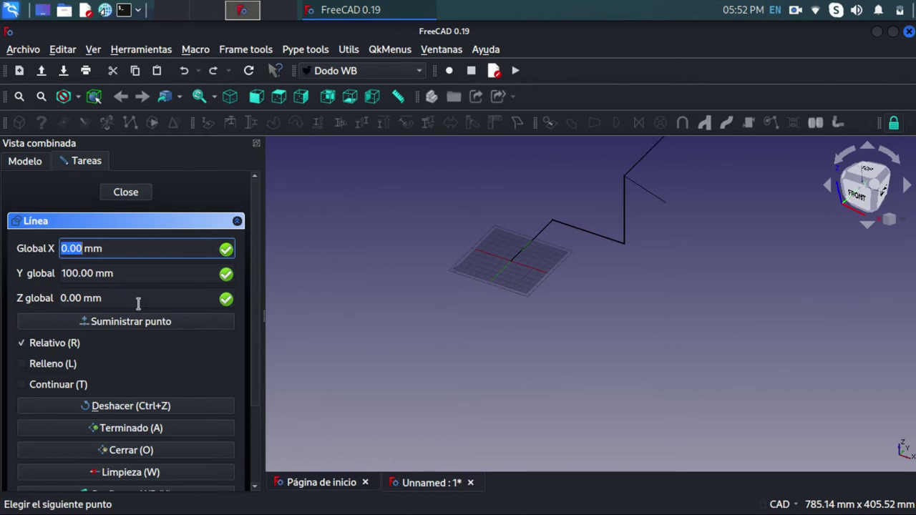
{"action": "left_click", "coordinate": [137, 191]}
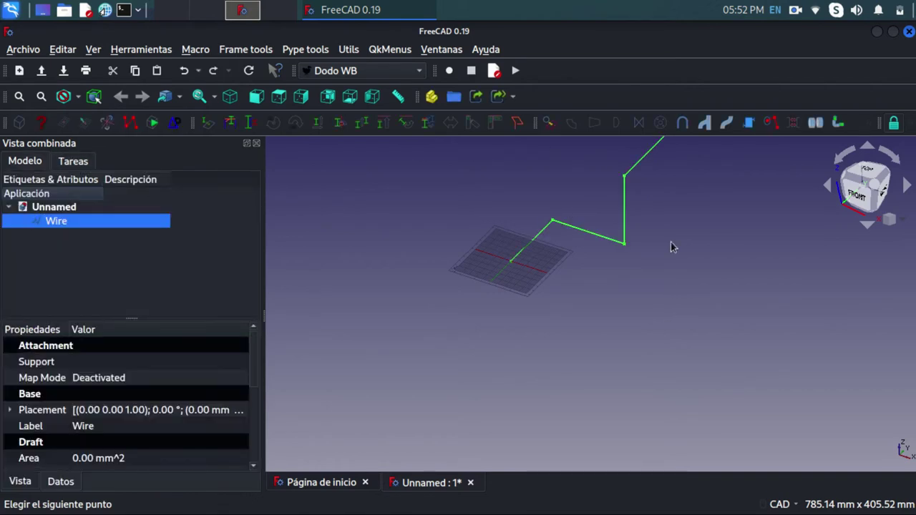
{"action": "middle_click_drag", "start_coordinate": [671, 242], "coordinate": [585, 313]}
{"action": "scroll", "coordinate": [492, 330], "scroll_direction": "up", "scroll_amount": 3}
{"action": "scroll", "coordinate": [484, 310], "scroll_direction": "up", "scroll_amount": 1}
{"action": "mouse_move", "coordinate": [483, 309]}
{"action": "middle_mouse_down"}
{"action": "mouse_move", "coordinate": [575, 330]}
{"action": "mouse_move", "coordinate": [588, 364]}
{"action": "mouse_move", "coordinate": [639, 328]}
{"action": "mouse_move", "coordinate": [588, 334]}
{"action": "mouse_move", "coordinate": [615, 379]}
{"action": "mouse_move", "coordinate": [592, 351]}
{"action": "mouse_move", "coordinate": [591, 331]}
{"action": "mouse_move", "coordinate": [599, 346]}
{"action": "middle_mouse_up"}
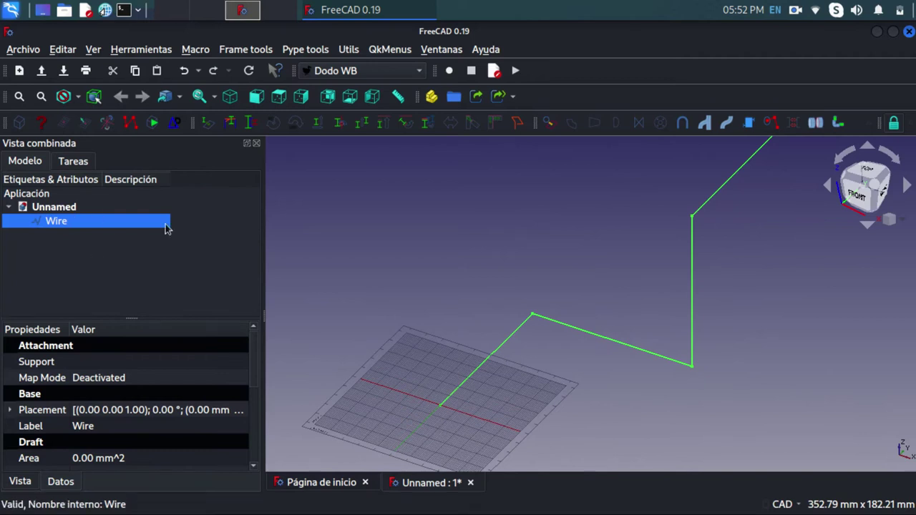
{"action": "scroll", "coordinate": [614, 337], "scroll_direction": "down", "scroll_amount": 3}
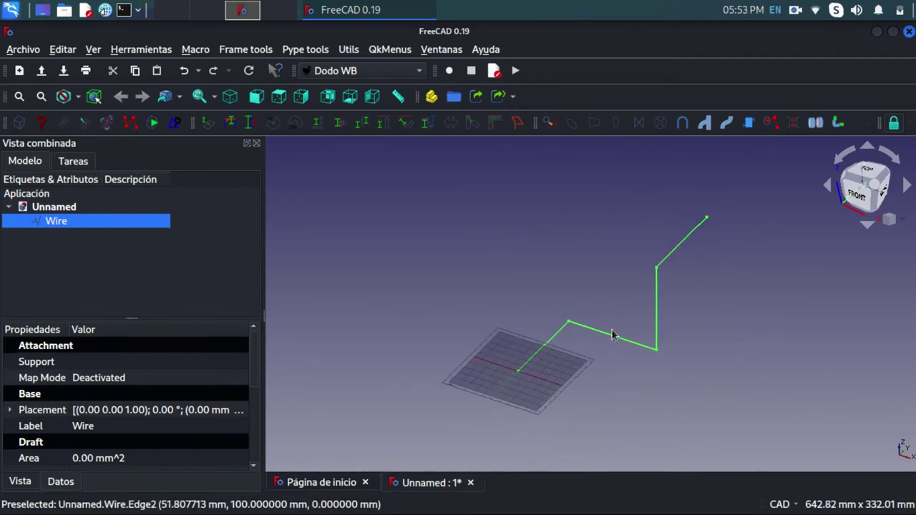
Insert a DN25 SCH-STD pipe branch along the wire and select the resulting Traccia group
{"action": "left_click", "coordinate": [726, 123]}
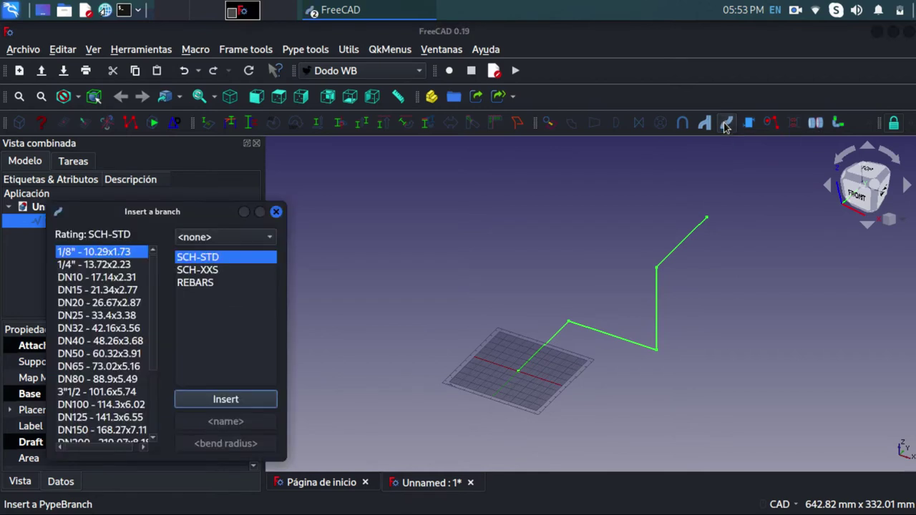
{"action": "left_click", "coordinate": [101, 304]}
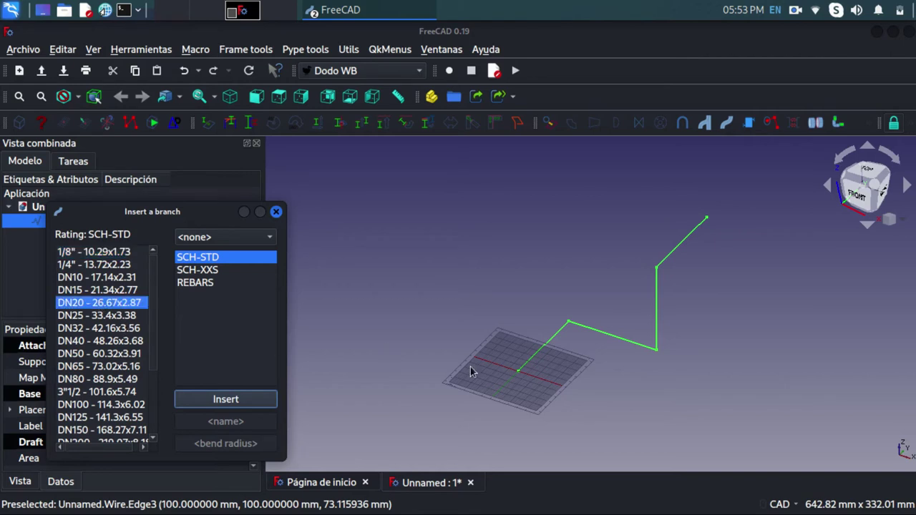
{"action": "left_click", "coordinate": [132, 317]}
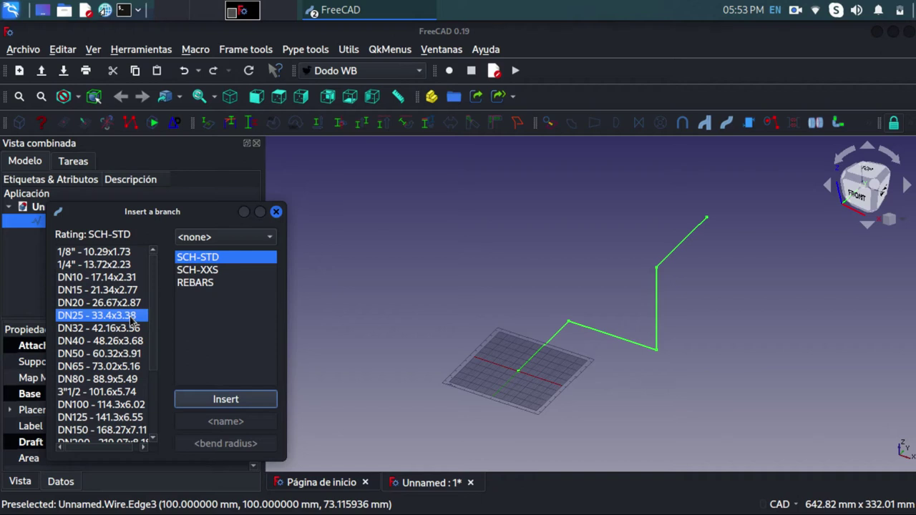
{"action": "left_click", "coordinate": [654, 303]}
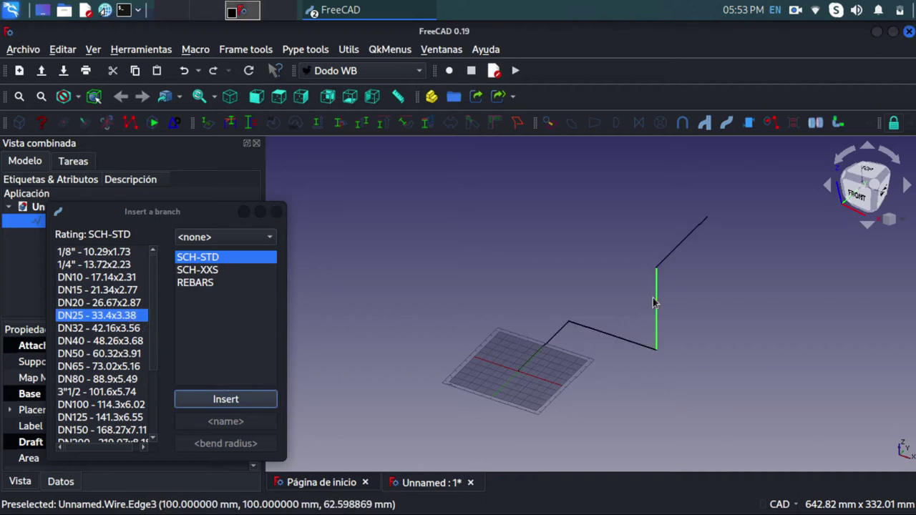
{"action": "left_click", "coordinate": [263, 399]}
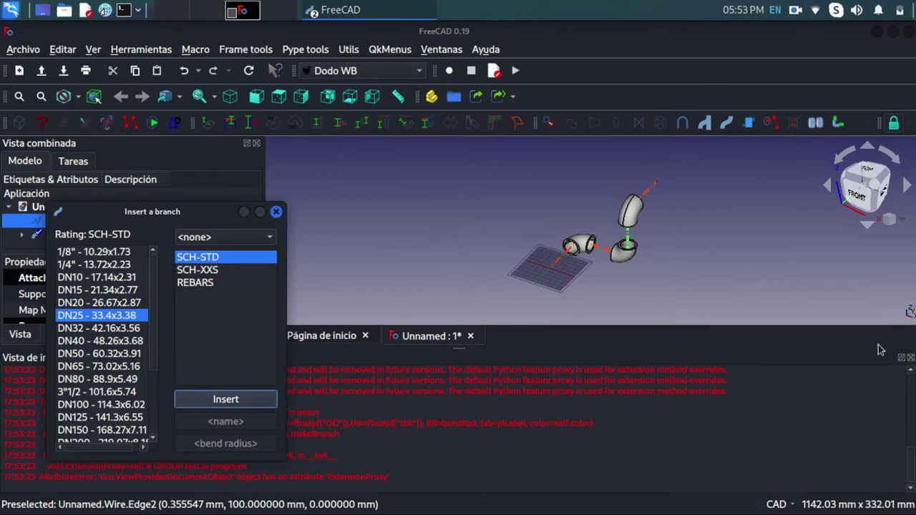
{"action": "left_click", "coordinate": [276, 212]}
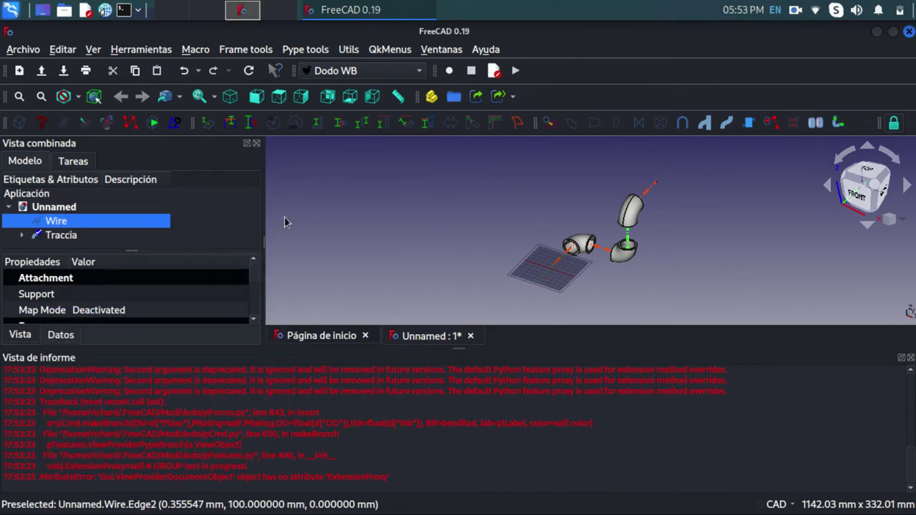
{"action": "left_click", "coordinate": [911, 358]}
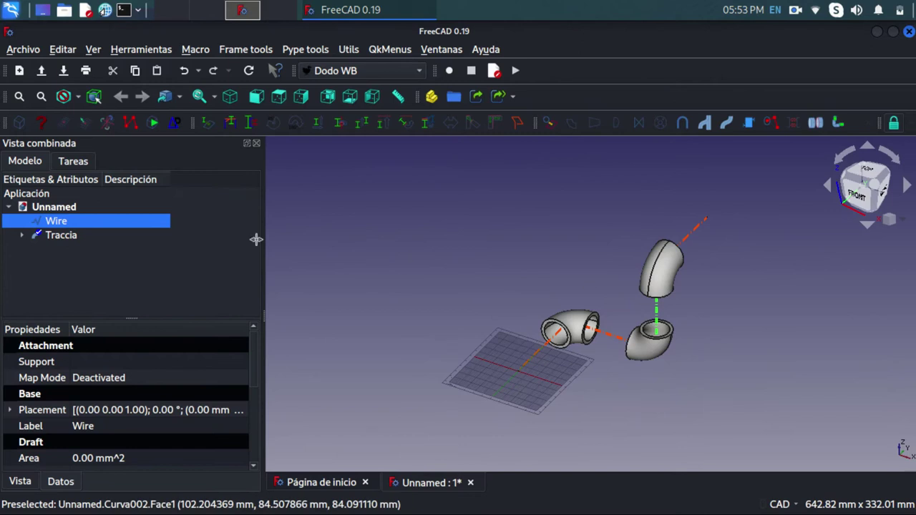
{"action": "left_click", "coordinate": [61, 236]}
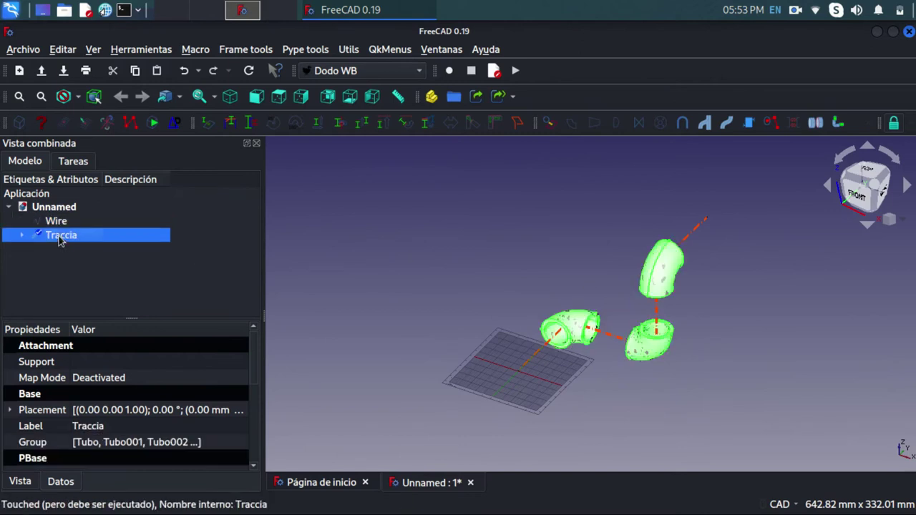
Apply Traccia's placement so its pipes recompute into one continuous run, then deselect it
{"action": "left_click", "coordinate": [203, 412]}
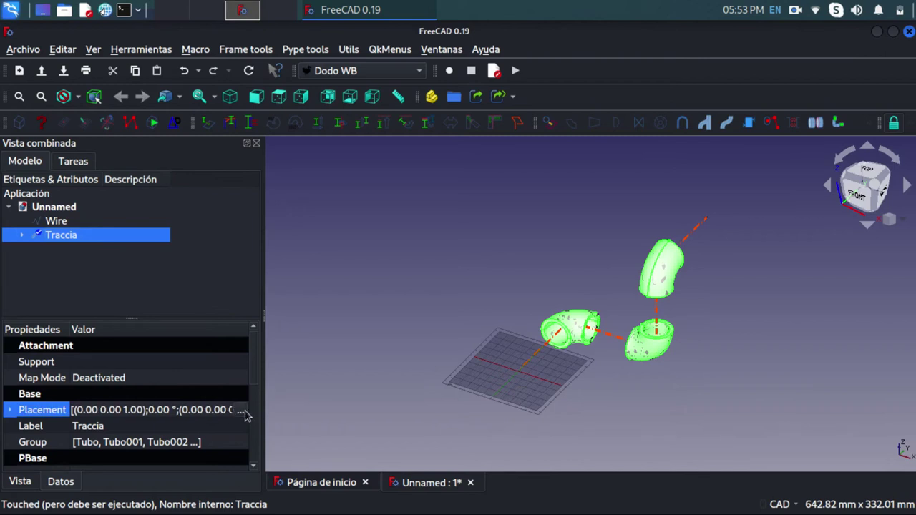
{"action": "left_click", "coordinate": [240, 410]}
{"action": "left_click_drag", "start_coordinate": [254, 356], "coordinate": [259, 463]}
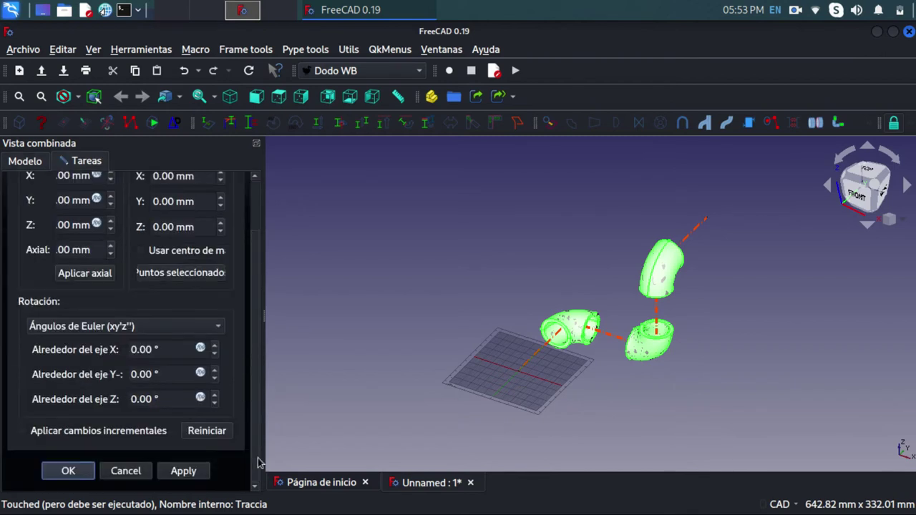
{"action": "left_click", "coordinate": [183, 472]}
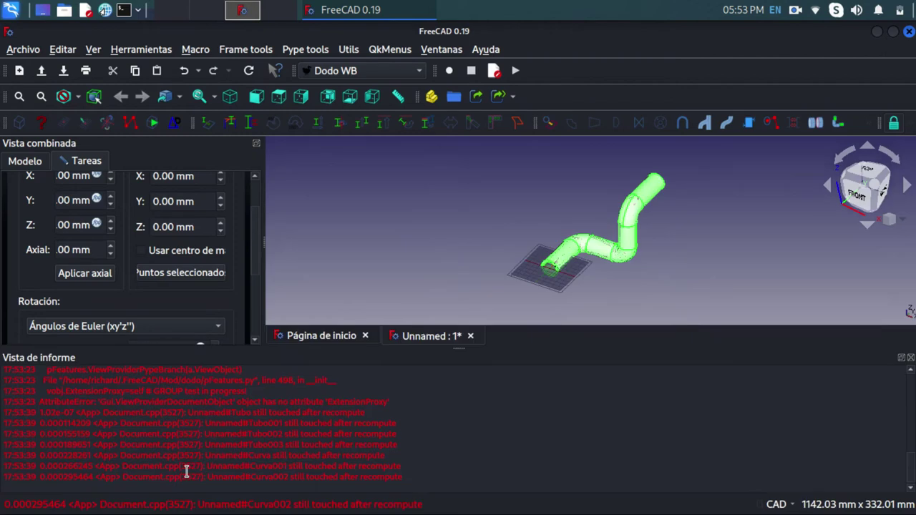
{"action": "left_click", "coordinate": [911, 357]}
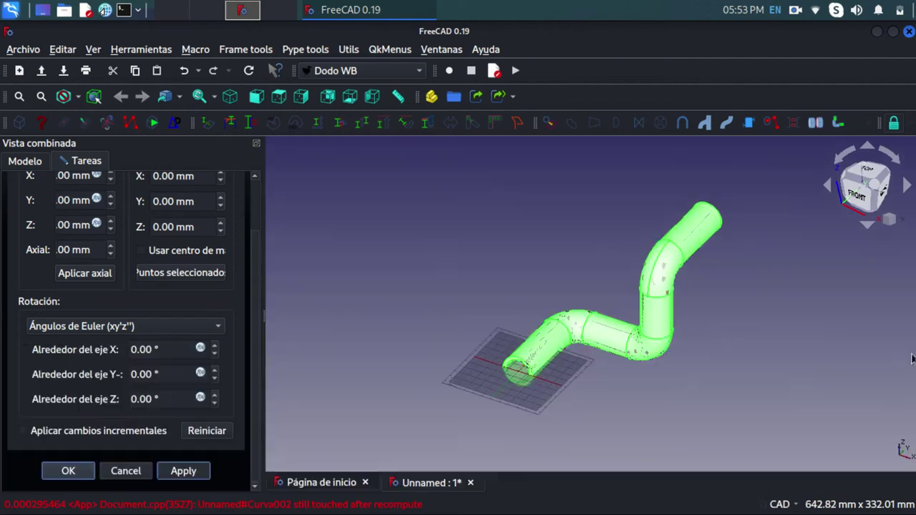
{"action": "left_click", "coordinate": [70, 471]}
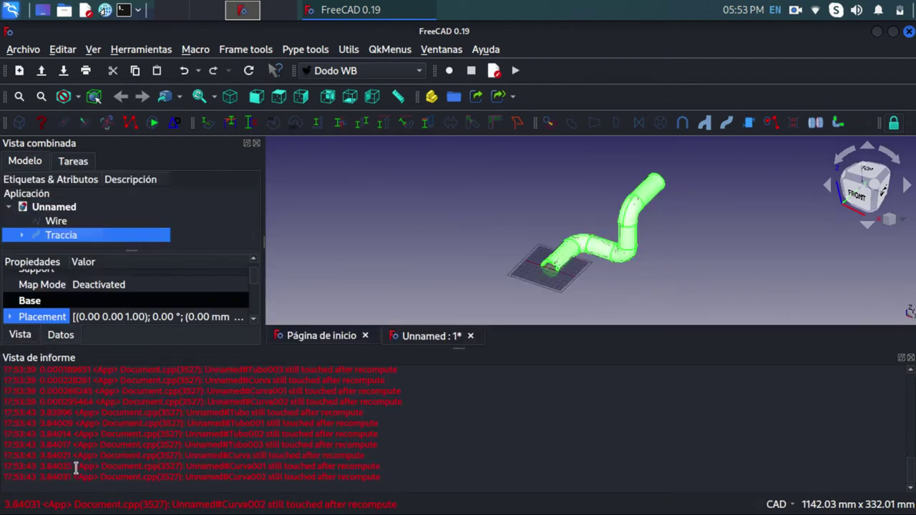
{"action": "left_click", "coordinate": [911, 358]}
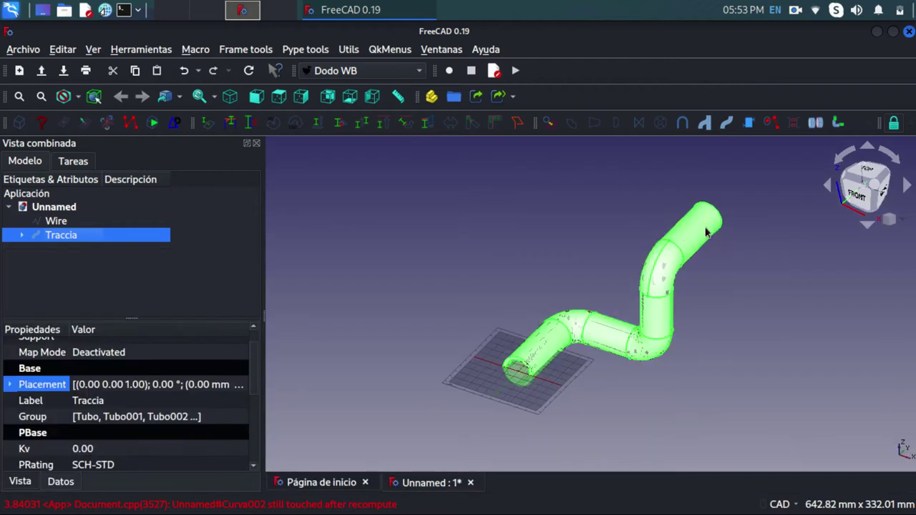
{"action": "left_click", "coordinate": [518, 297]}
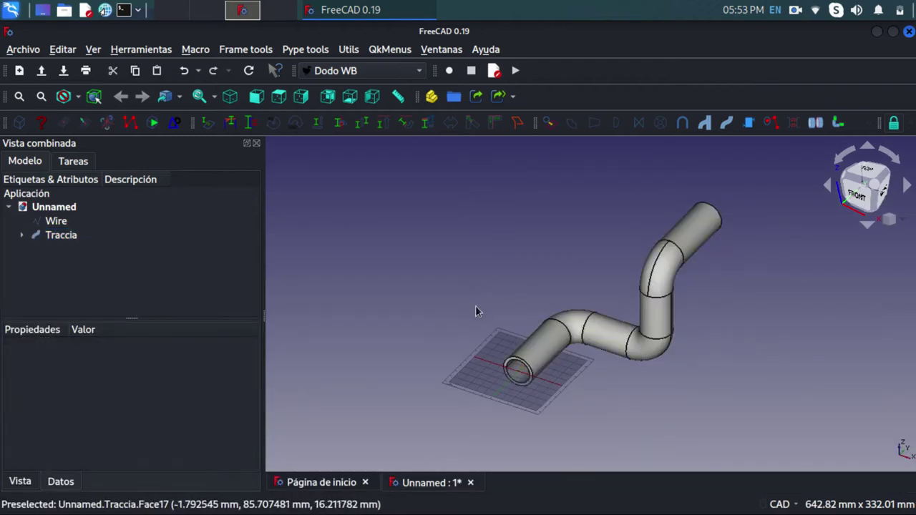
Insert a DN25 DIN-PN16 flange on the inner edge of the pipe's open end
{"action": "scroll", "coordinate": [505, 398], "scroll_direction": "up", "scroll_amount": 3}
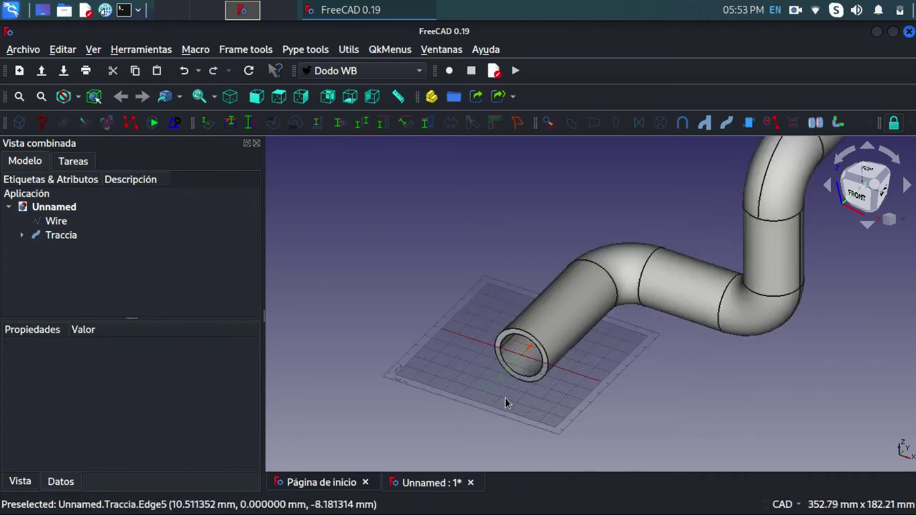
{"action": "scroll", "coordinate": [505, 398], "scroll_direction": "up", "scroll_amount": 2}
{"action": "scroll", "coordinate": [505, 397], "scroll_direction": "up", "scroll_amount": 1}
{"action": "scroll", "coordinate": [505, 398], "scroll_direction": "up", "scroll_amount": 1}
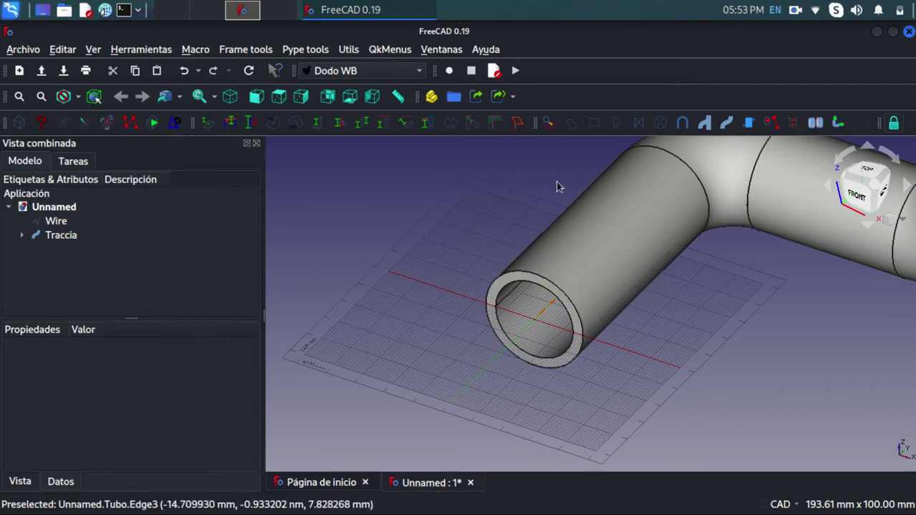
{"action": "left_click", "coordinate": [664, 122]}
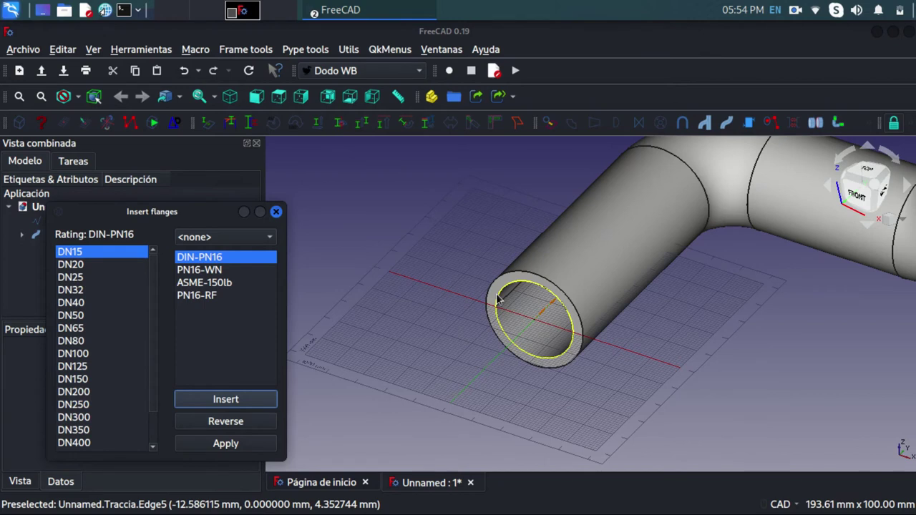
{"action": "left_click", "coordinate": [73, 278]}
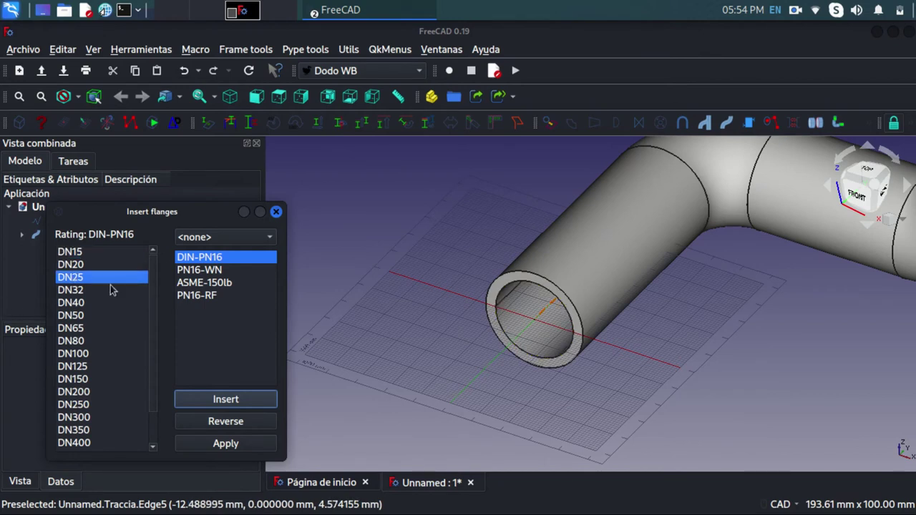
{"action": "left_click", "coordinate": [500, 304]}
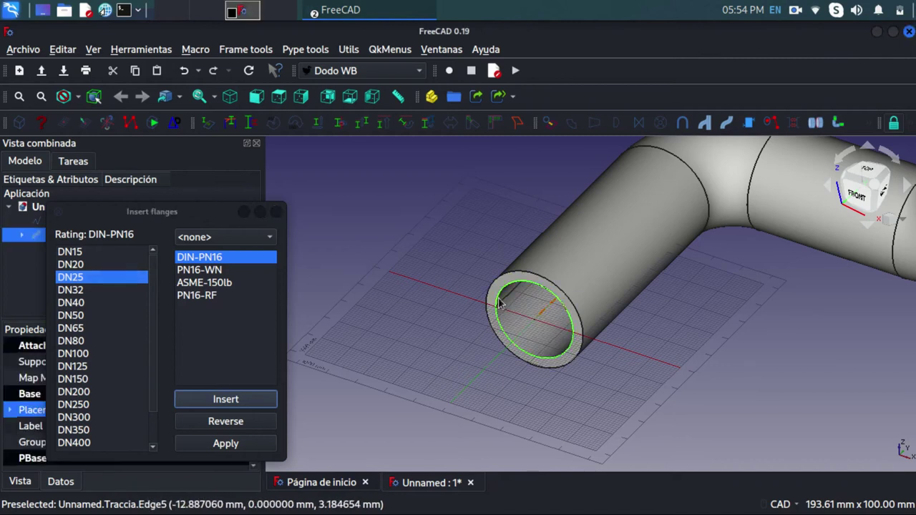
{"action": "left_click", "coordinate": [232, 404]}
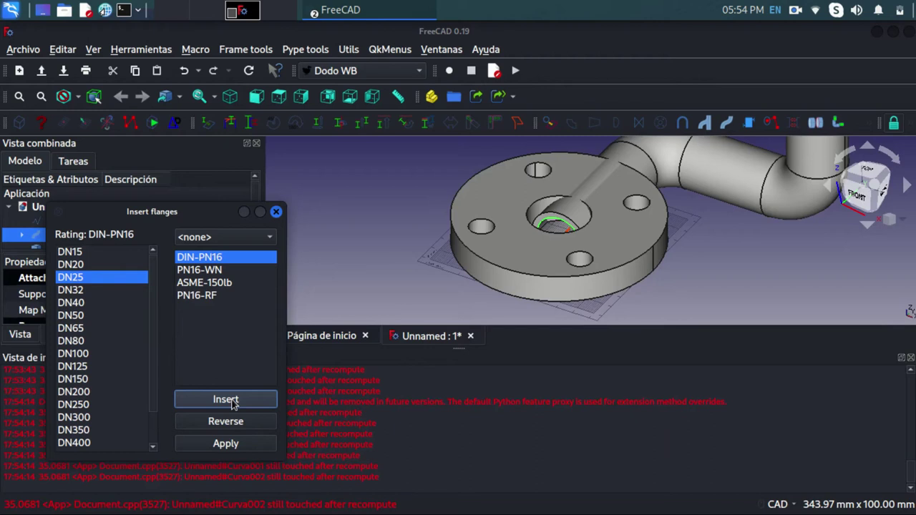
{"action": "left_click", "coordinate": [256, 448]}
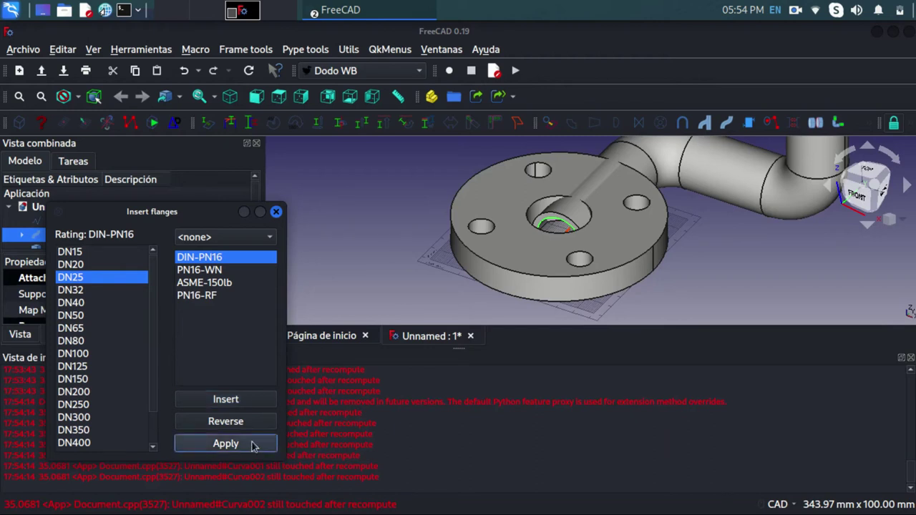
{"action": "left_click", "coordinate": [276, 212]}
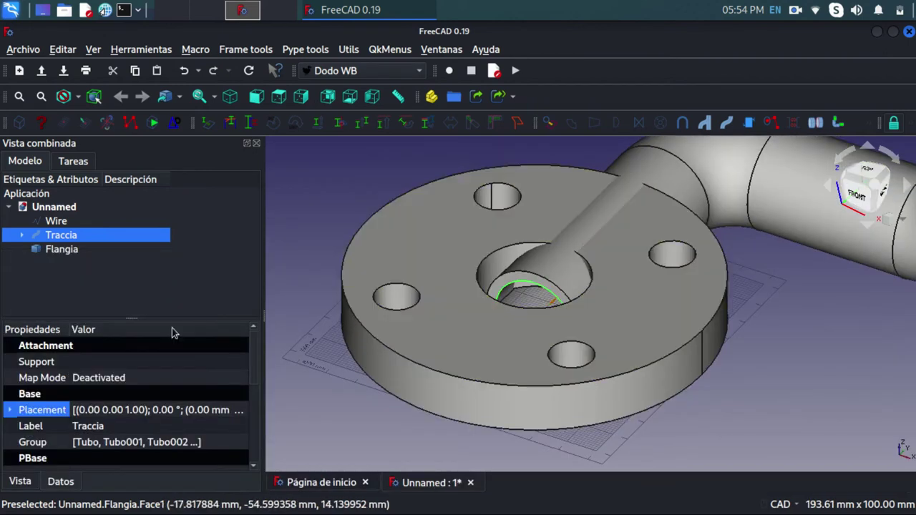
Set Flangia's placement rotation to 90° about the X axis
{"action": "left_click", "coordinate": [53, 251]}
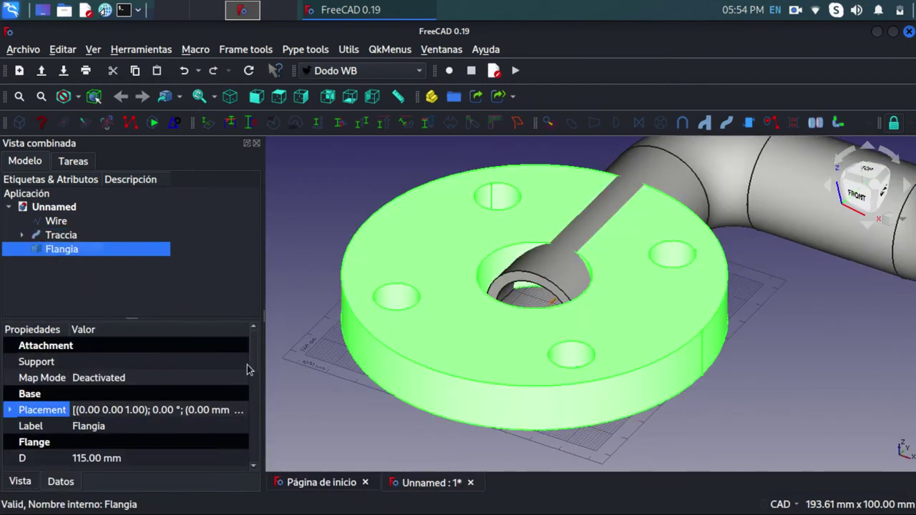
{"action": "left_click", "coordinate": [242, 413]}
{"action": "left_click", "coordinate": [242, 412]}
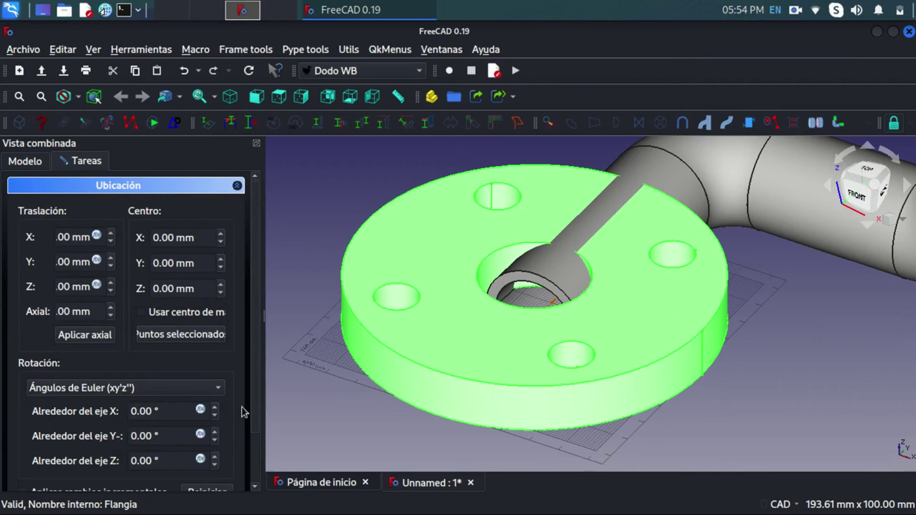
{"action": "left_click_drag", "start_coordinate": [152, 436], "coordinate": [123, 438]}
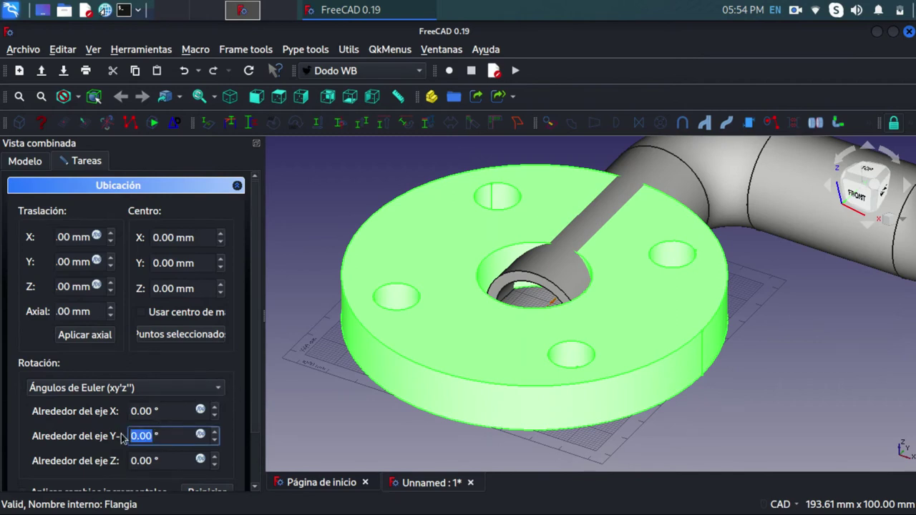
{"action": "type", "text": "90"}
{"action": "key", "text": "BackSpace"}
{"action": "key", "text": "BackSpace"}
{"action": "type", "text": "0"}
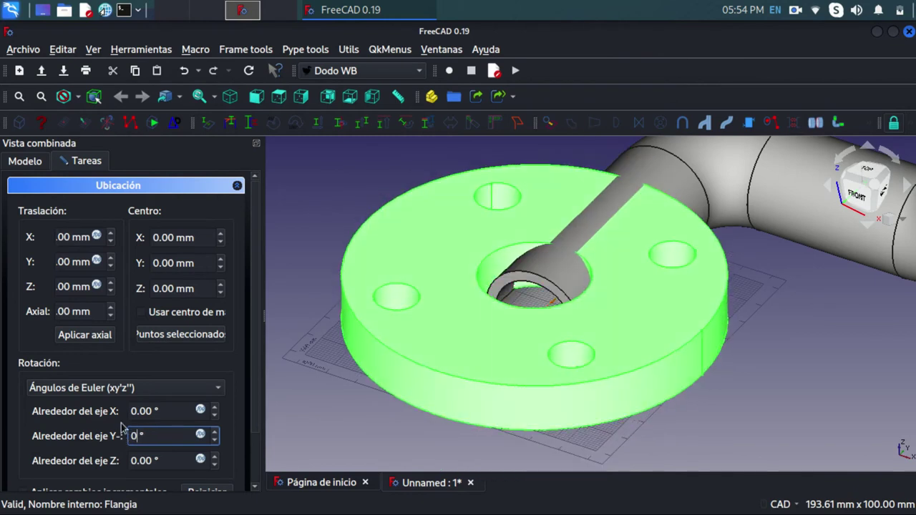
{"action": "left_click_drag", "start_coordinate": [150, 405], "coordinate": [116, 404]}
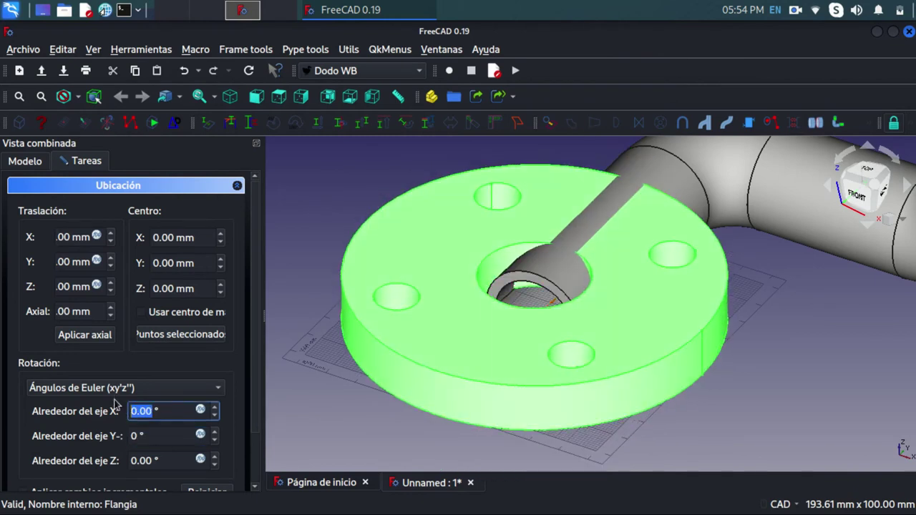
{"action": "type", "text": "90"}
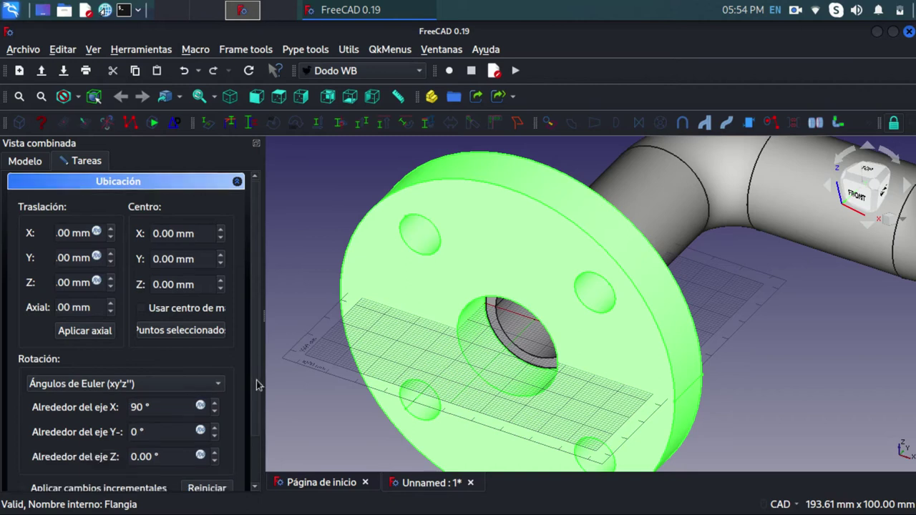
{"action": "scroll", "coordinate": [251, 401], "scroll_direction": "down", "scroll_amount": 2}
{"action": "left_click", "coordinate": [187, 471]}
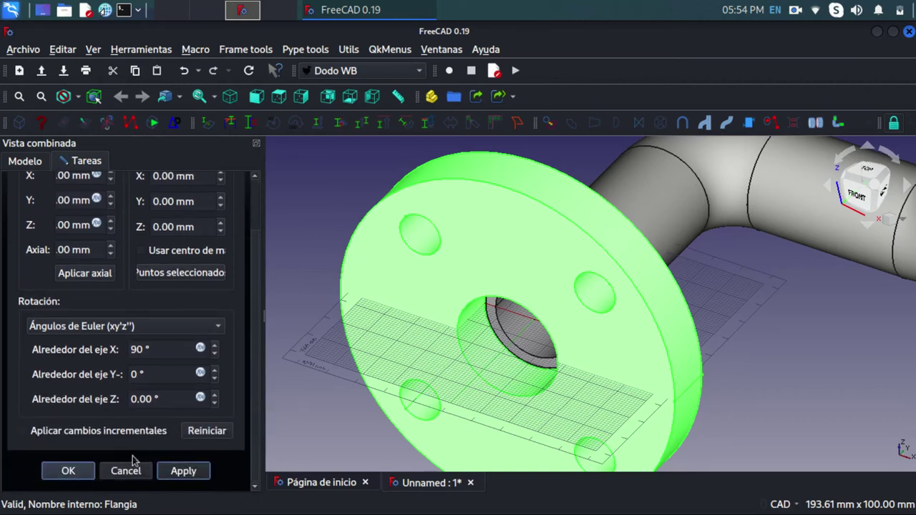
{"action": "left_click", "coordinate": [911, 358]}
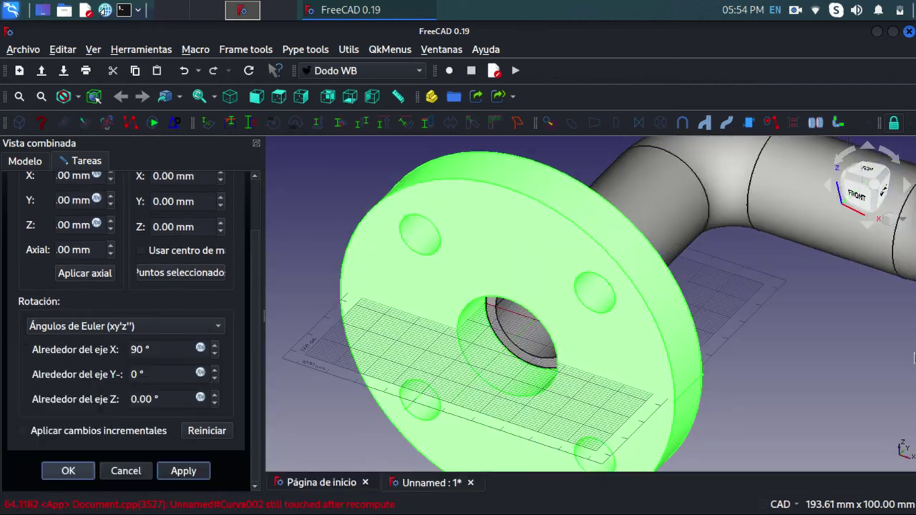
{"action": "left_click", "coordinate": [49, 473]}
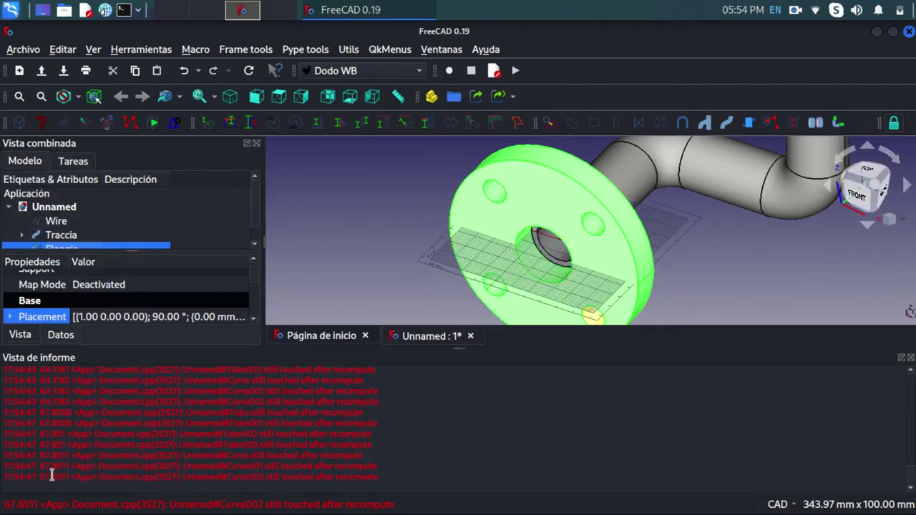
Zoom out to show the whole pipe run and deselect the flange
{"action": "left_click", "coordinate": [911, 357]}
{"action": "scroll", "coordinate": [749, 276], "scroll_direction": "down", "scroll_amount": 3}
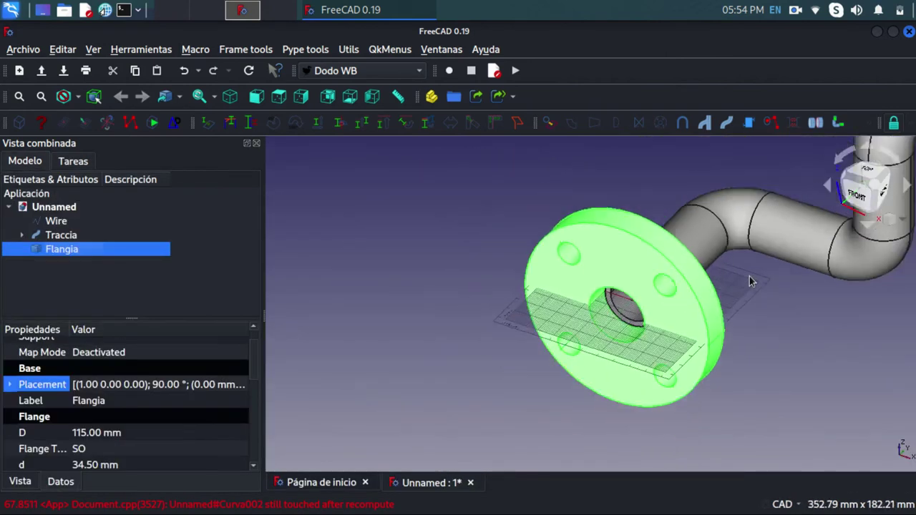
{"action": "scroll", "coordinate": [750, 277], "scroll_direction": "down", "scroll_amount": 5}
{"action": "scroll", "coordinate": [772, 263], "scroll_direction": "down", "scroll_amount": 2}
{"action": "middle_click_drag", "start_coordinate": [772, 263], "coordinate": [673, 293]}
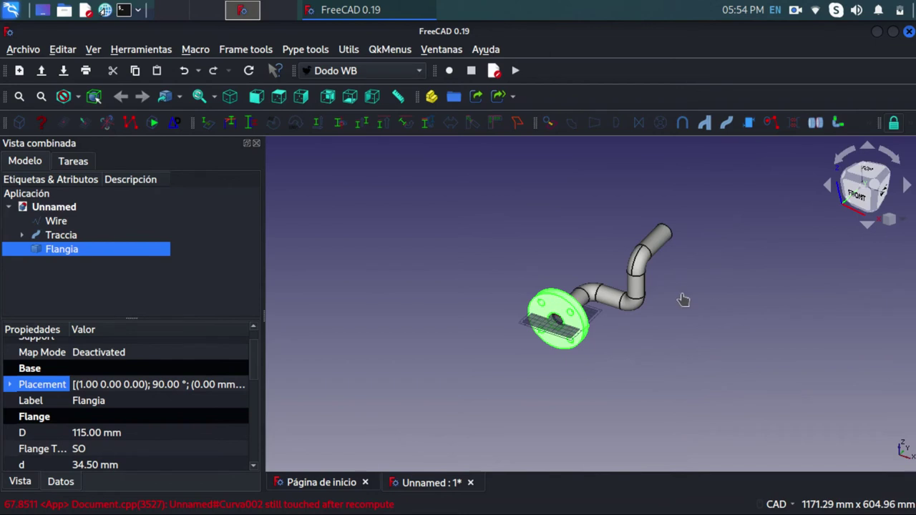
{"action": "left_click", "coordinate": [684, 300]}
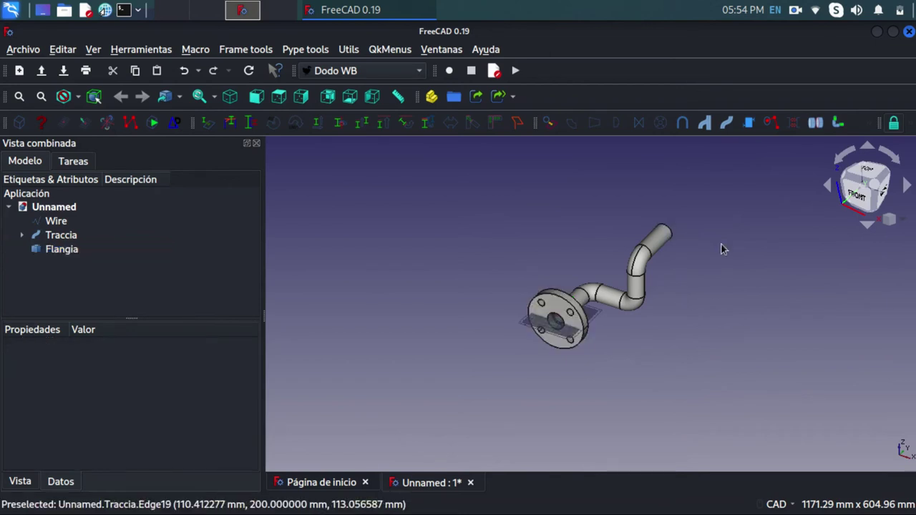
Orbit to the open pipe end and pick reduction size DN25 - 33.4x3.38
{"action": "scroll", "coordinate": [722, 248], "scroll_direction": "up", "scroll_amount": 5}
{"action": "middle_click_drag", "start_coordinate": [601, 196], "coordinate": [599, 234]}
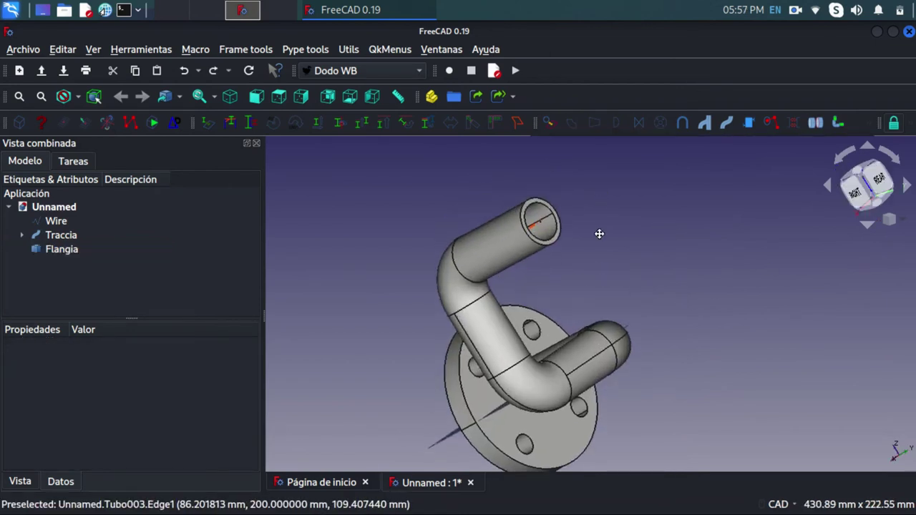
{"action": "left_click", "coordinate": [597, 125]}
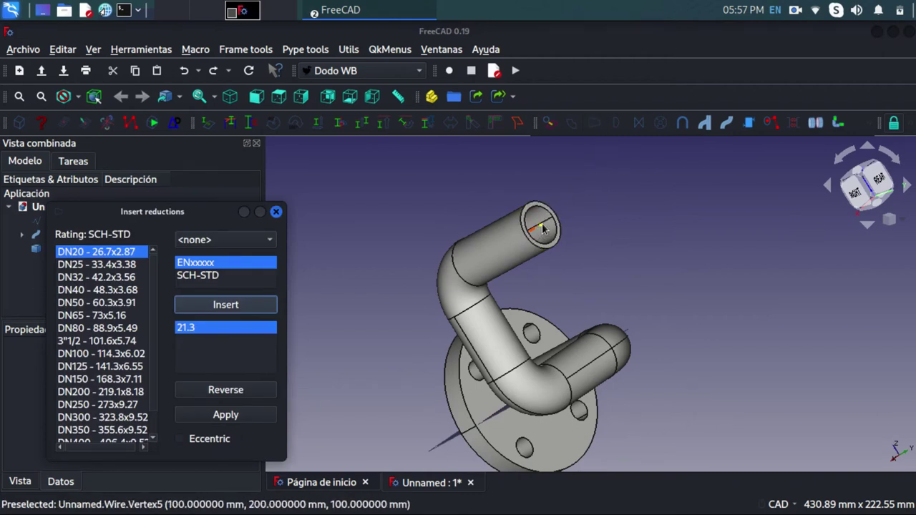
{"action": "left_click", "coordinate": [84, 267]}
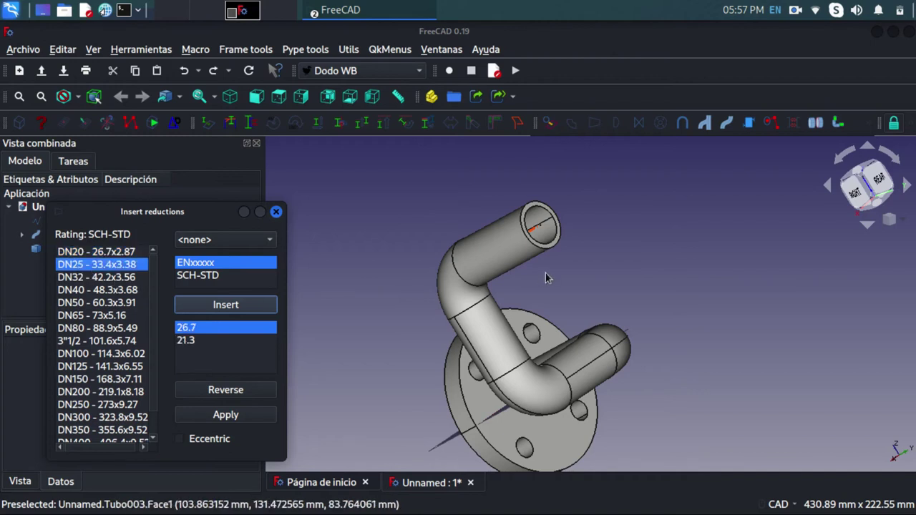
Insert the DN25 reduction on the pipe's upper open end and close the reductions dialog
{"action": "scroll", "coordinate": [542, 231], "scroll_direction": "up", "scroll_amount": 3}
{"action": "scroll", "coordinate": [542, 231], "scroll_direction": "up", "scroll_amount": 2}
{"action": "left_click", "coordinate": [542, 231]}
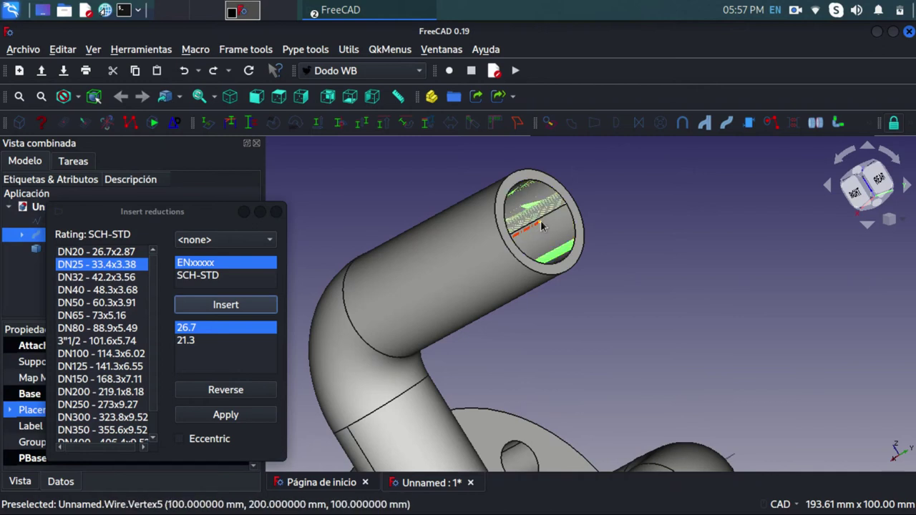
{"action": "left_click", "coordinate": [542, 227]}
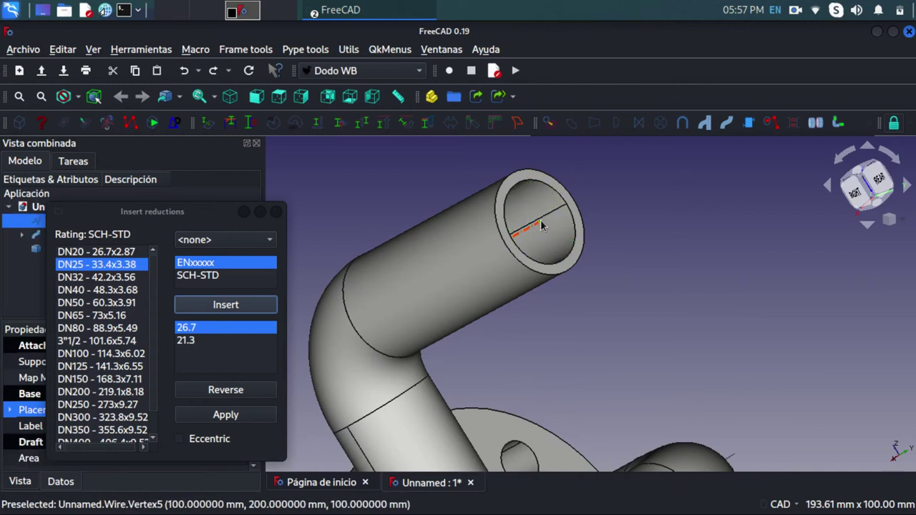
{"action": "left_click", "coordinate": [224, 305]}
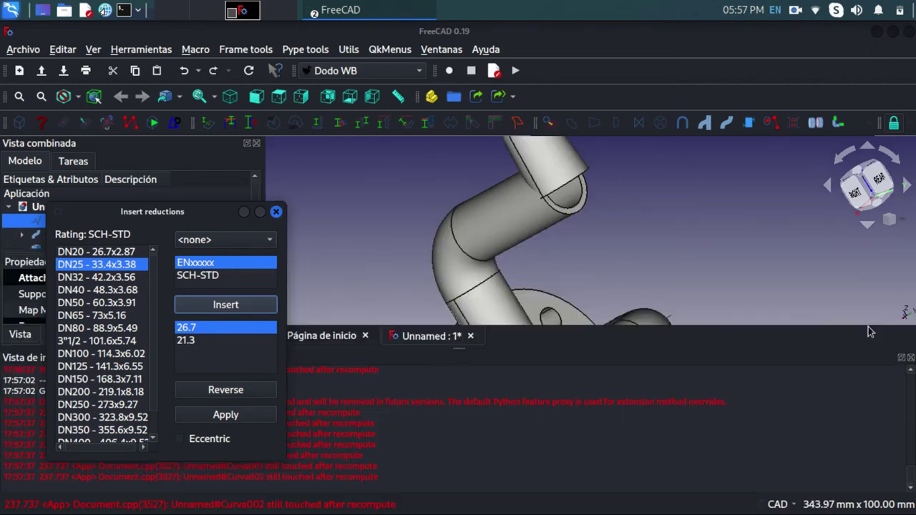
{"action": "left_click", "coordinate": [911, 359]}
{"action": "scroll", "coordinate": [465, 236], "scroll_direction": "down", "scroll_amount": 3}
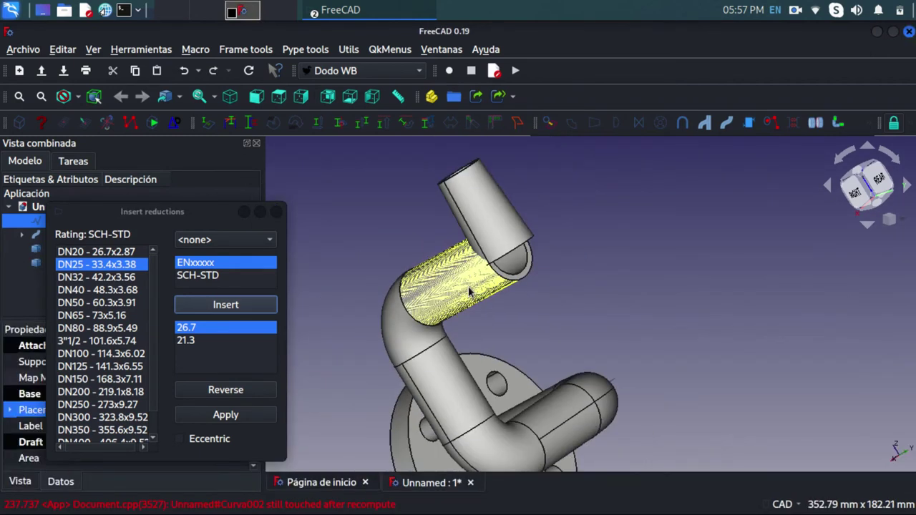
{"action": "scroll", "coordinate": [469, 231], "scroll_direction": "down", "scroll_amount": 2}
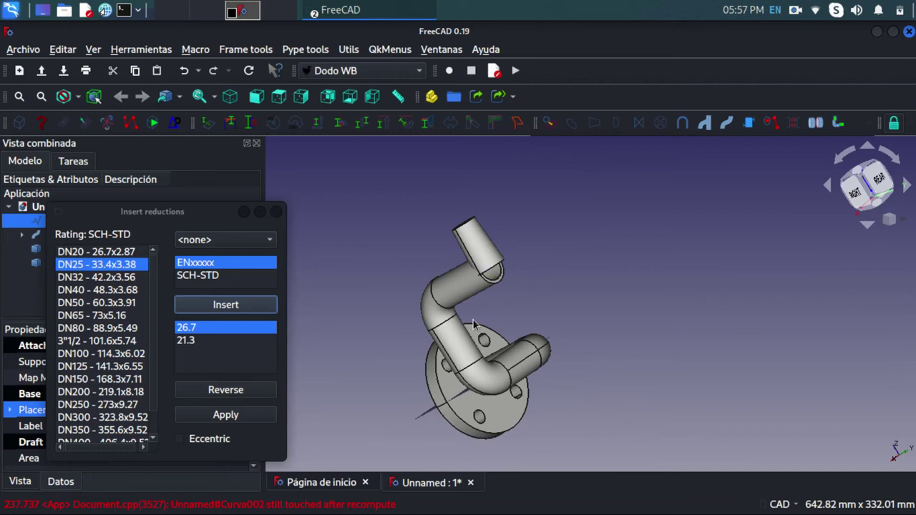
{"action": "left_click", "coordinate": [275, 213]}
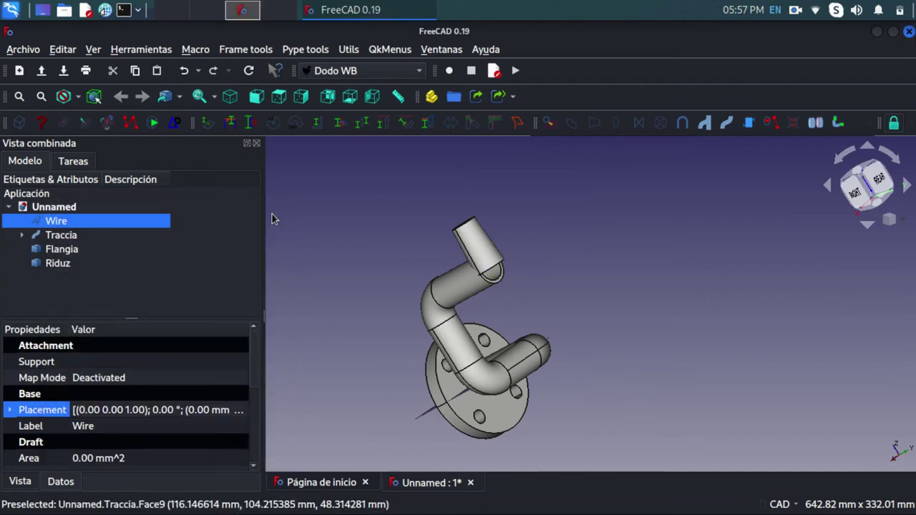
Set the Riduz reduction's placement rotation about X to -90° in the Placement editor
{"action": "left_click", "coordinate": [71, 264]}
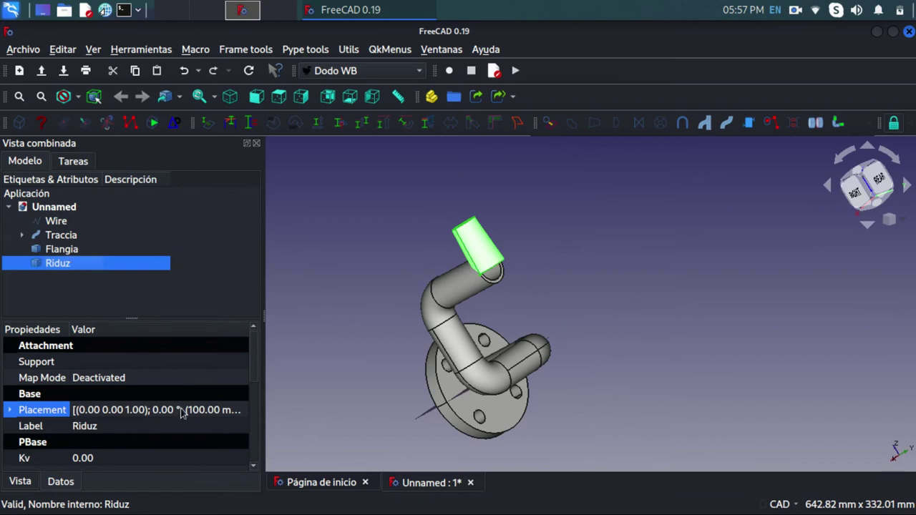
{"action": "left_click", "coordinate": [244, 409]}
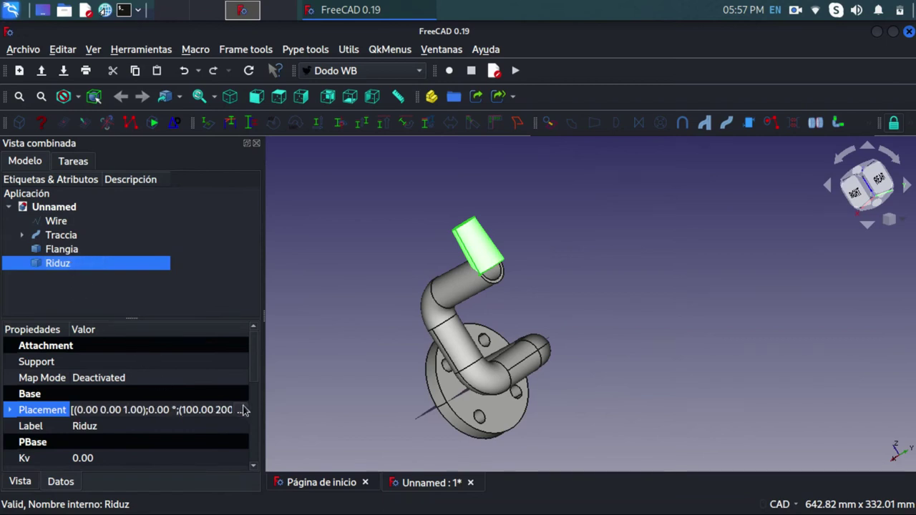
{"action": "left_click", "coordinate": [243, 410]}
{"action": "scroll", "coordinate": [252, 354], "scroll_direction": "down", "scroll_amount": 2}
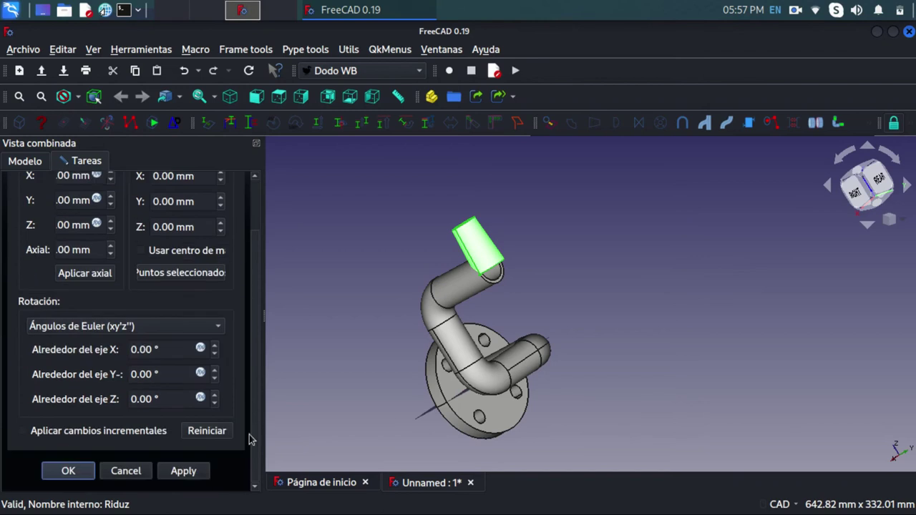
{"action": "double_click", "coordinate": [143, 350]}
{"action": "type", "text": "-90"}
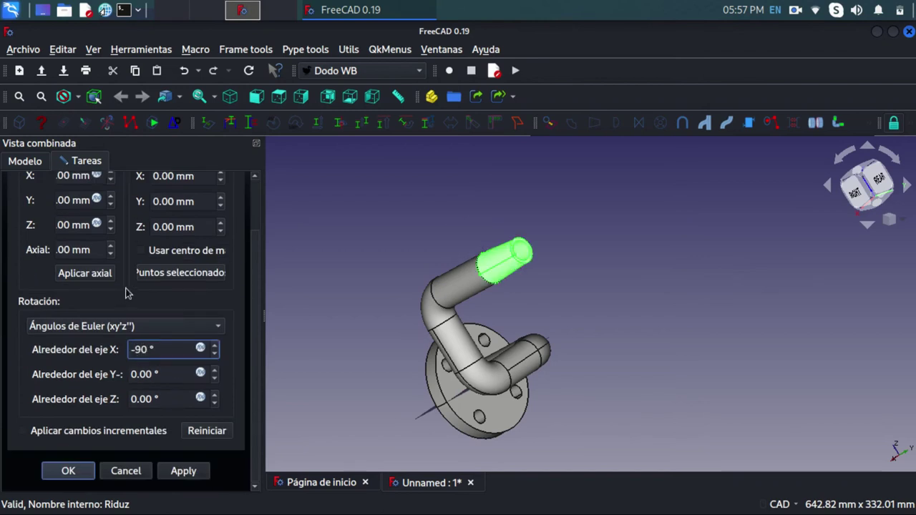
{"action": "left_click", "coordinate": [68, 471]}
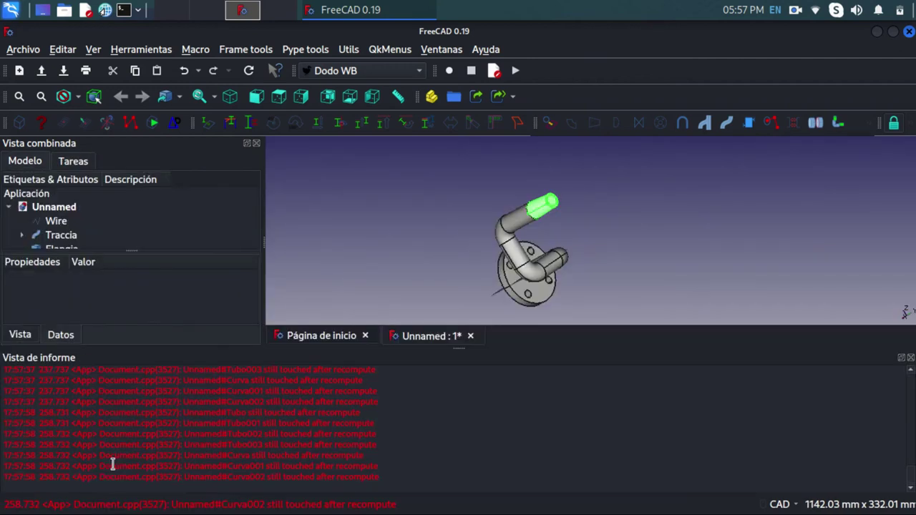
{"action": "left_click", "coordinate": [910, 358]}
{"action": "scroll", "coordinate": [539, 256], "scroll_direction": "up", "scroll_amount": 3}
{"action": "left_click", "coordinate": [608, 307]}
{"action": "scroll", "coordinate": [514, 265], "scroll_direction": "up", "scroll_amount": 2}
Dock the snap toolbar on its own row and enable Snap Center
{"action": "scroll", "coordinate": [514, 268], "scroll_direction": "up", "scroll_amount": 2}
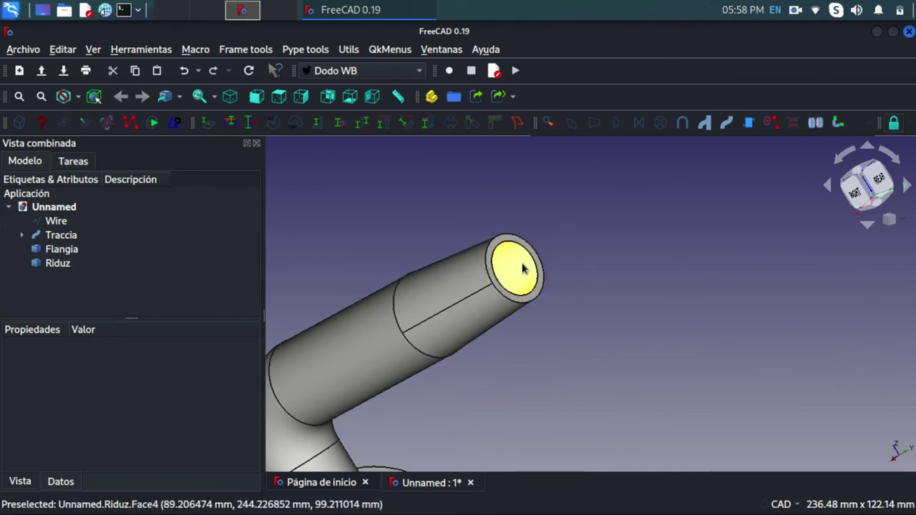
{"action": "mouse_move", "coordinate": [880, 124]}
{"action": "left_mouse_down"}
{"action": "mouse_move", "coordinate": [7, 135]}
{"action": "mouse_move", "coordinate": [9, 147]}
{"action": "mouse_move", "coordinate": [52, 148]}
{"action": "left_mouse_up"}
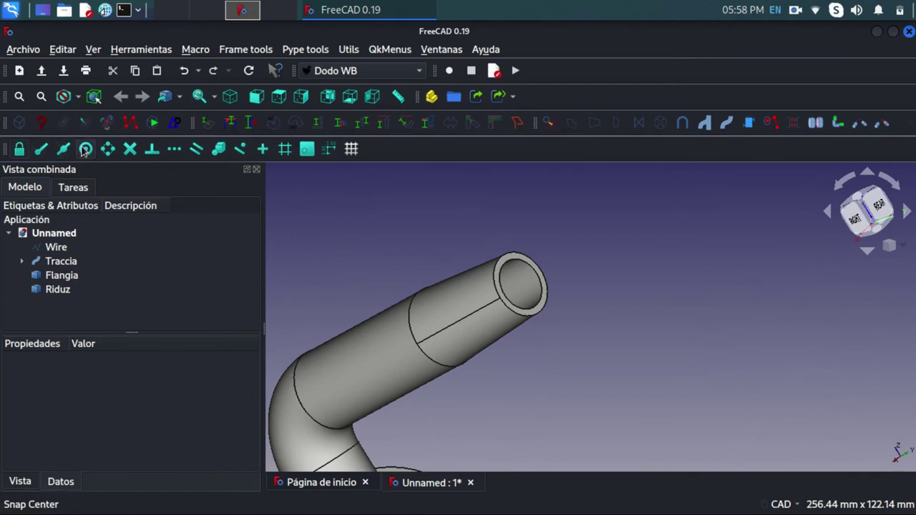
{"action": "left_click", "coordinate": [85, 148]}
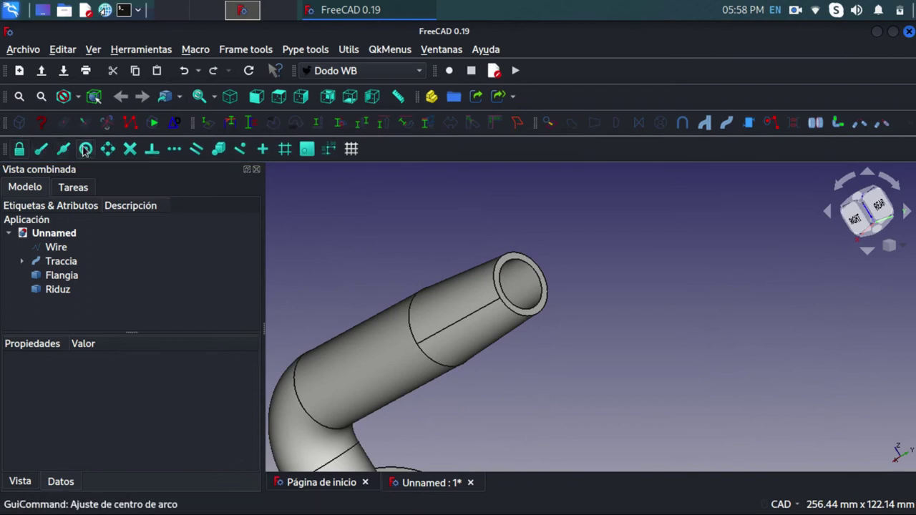
Draw a Draft Line from the reduction end's centre with relative X 0 and Y 100 mm
{"action": "left_click", "coordinate": [132, 124]}
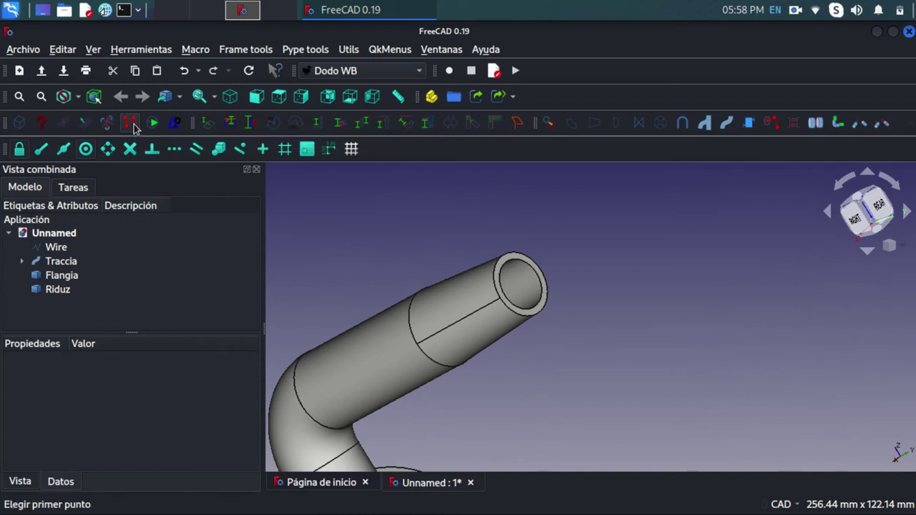
{"action": "left_click", "coordinate": [501, 276]}
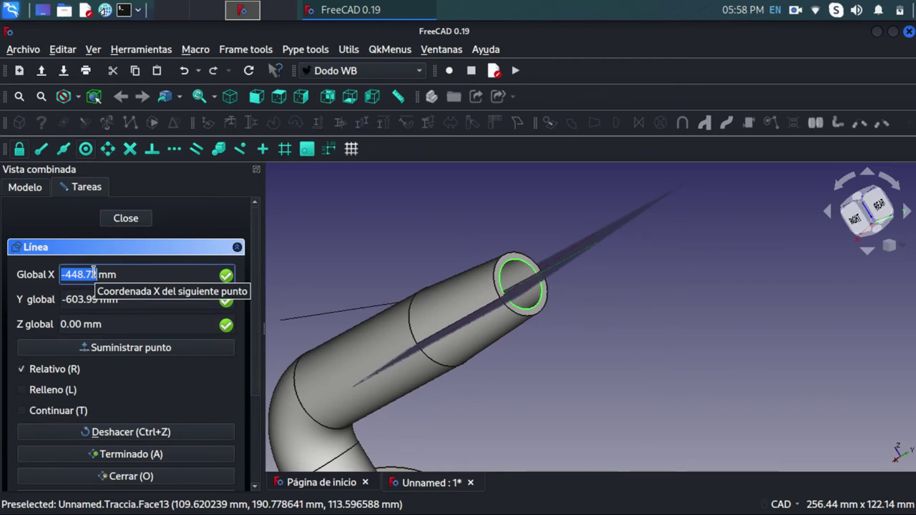
{"action": "type", "text": "90"}
{"action": "type", "text": "0"}
{"action": "key", "text": "BackSpace"}
{"action": "key", "text": "BackSpace"}
{"action": "key", "text": "BackSpace"}
{"action": "type", "text": "200"}
{"action": "key", "text": "BackSpace"}
{"action": "key", "text": "BackSpace"}
{"action": "key", "text": "BackSpace"}
{"action": "type", "text": "0"}
{"action": "key", "text": "Return"}
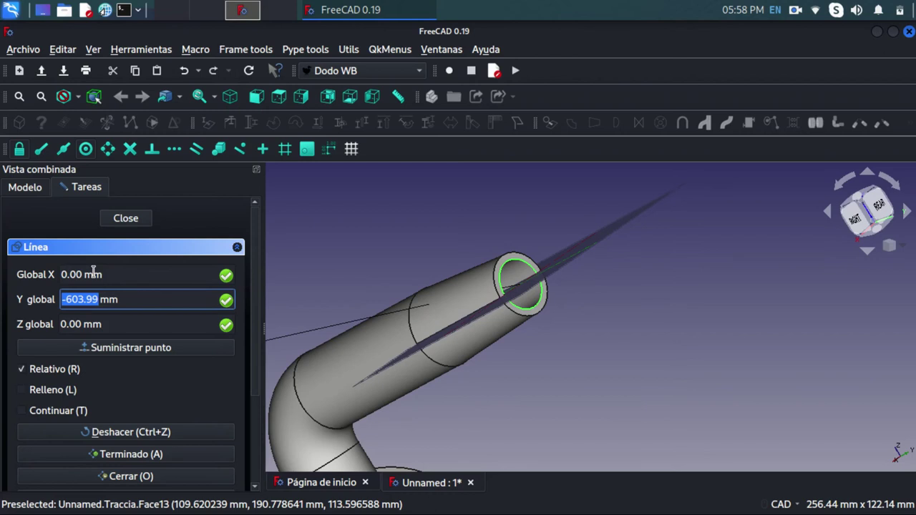
{"action": "type", "text": "2"}
{"action": "key", "text": "BackSpace"}
{"action": "type", "text": "100"}
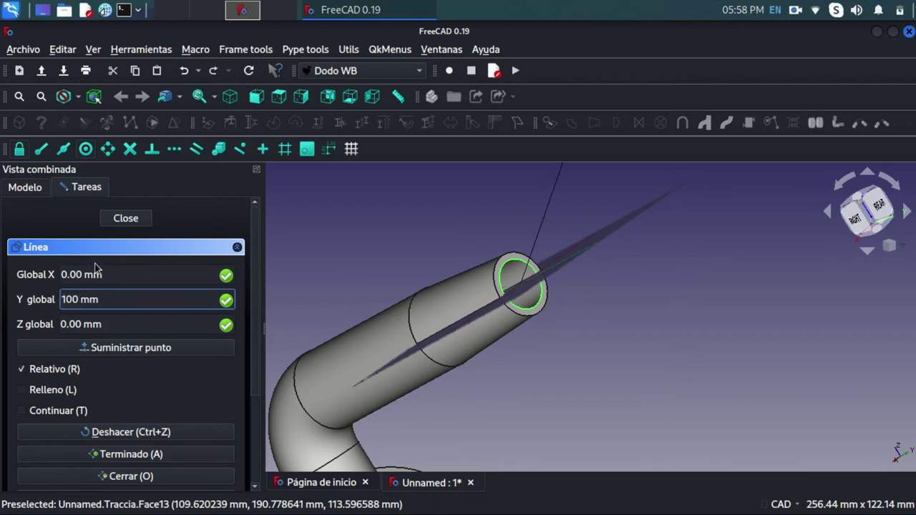
{"action": "left_click", "coordinate": [105, 351]}
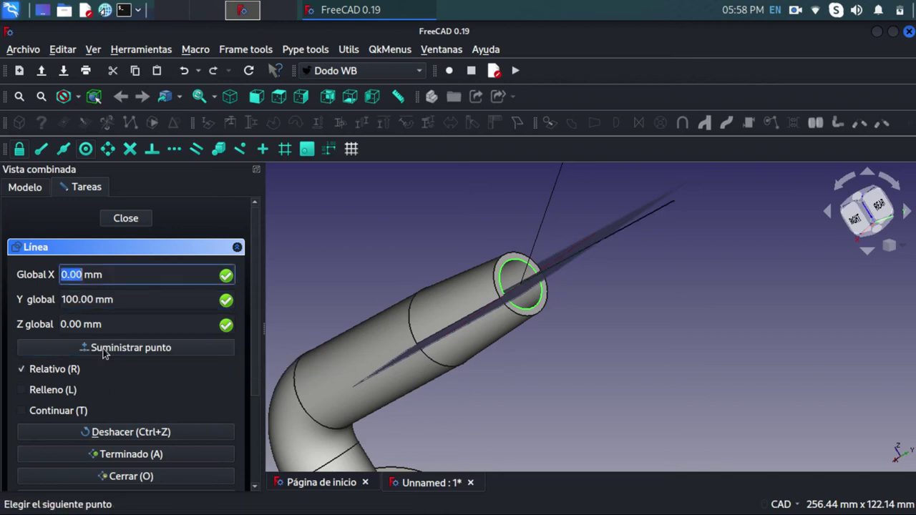
{"action": "left_click", "coordinate": [126, 219]}
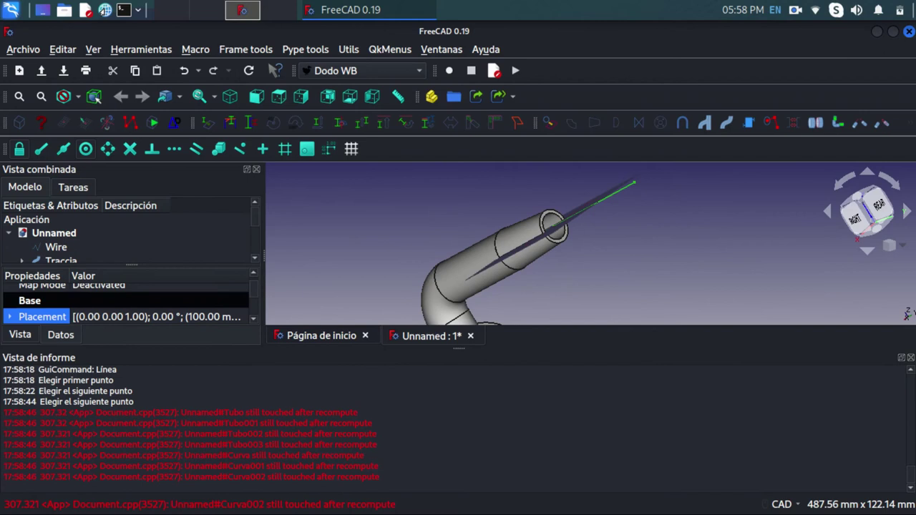
Insert a DN20 - 26.67x2.87 branch along the new line
{"action": "left_click", "coordinate": [911, 357]}
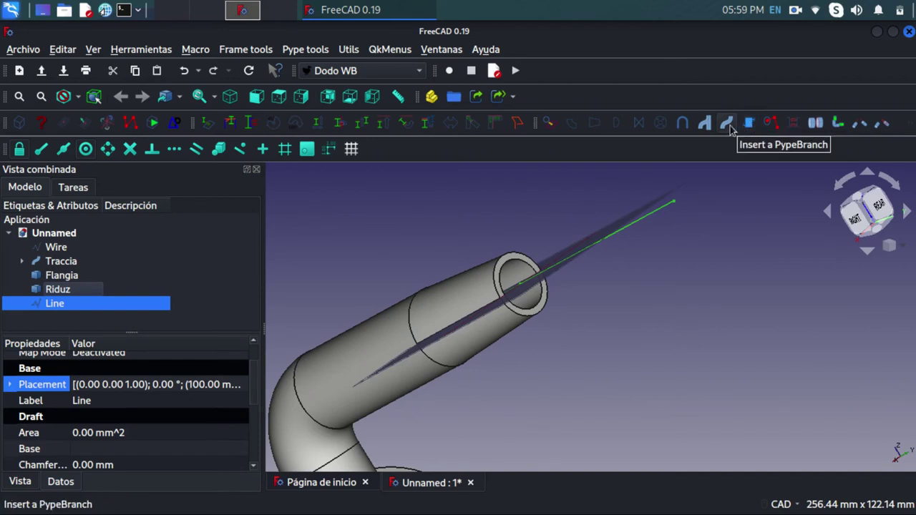
{"action": "left_click", "coordinate": [727, 123]}
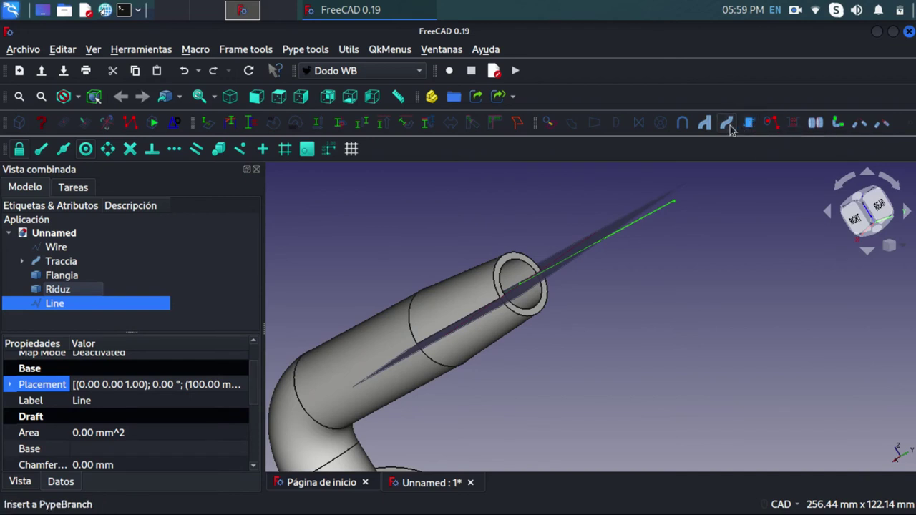
{"action": "left_click", "coordinate": [660, 215]}
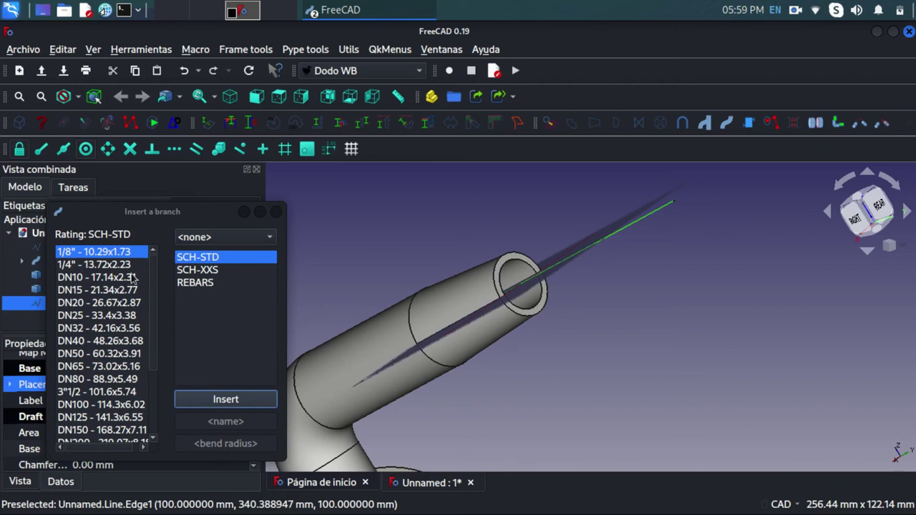
{"action": "left_click", "coordinate": [100, 303]}
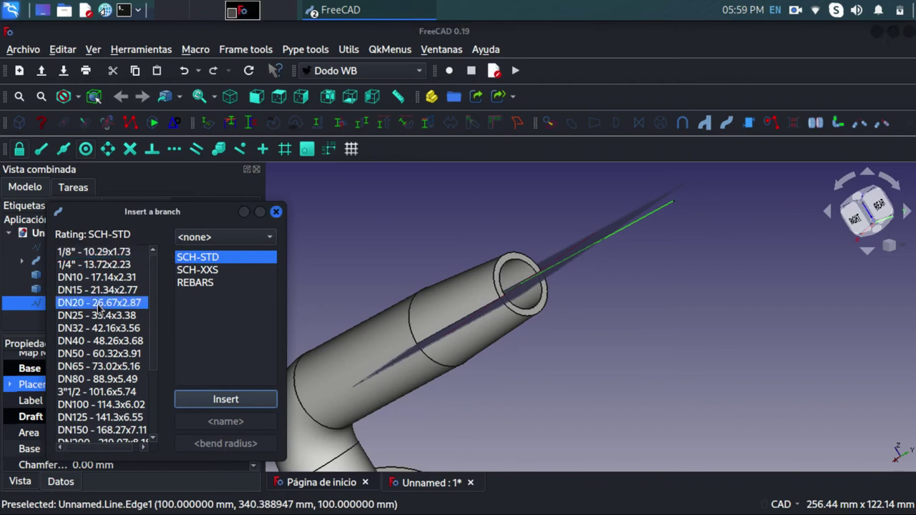
{"action": "left_click", "coordinate": [225, 401]}
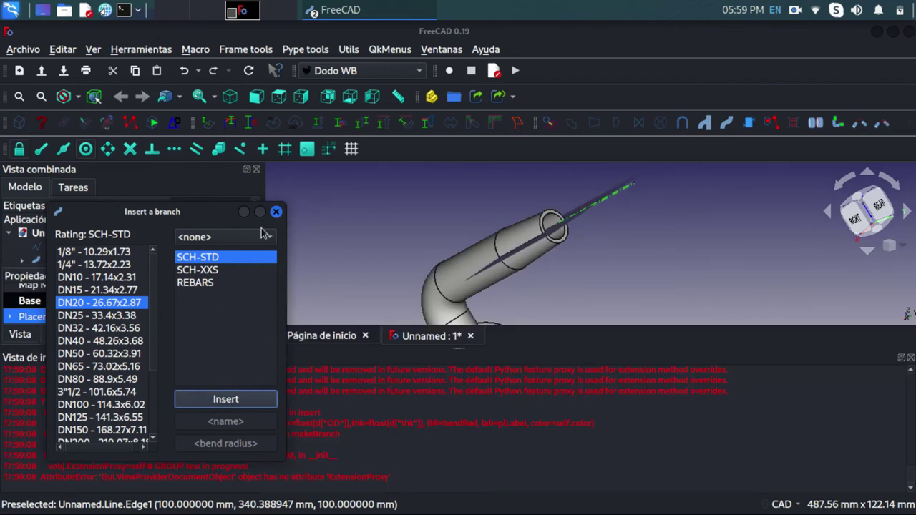
Reselect the line, retry the branch insertion, then close the error log and branch dialog
{"action": "left_click", "coordinate": [609, 198]}
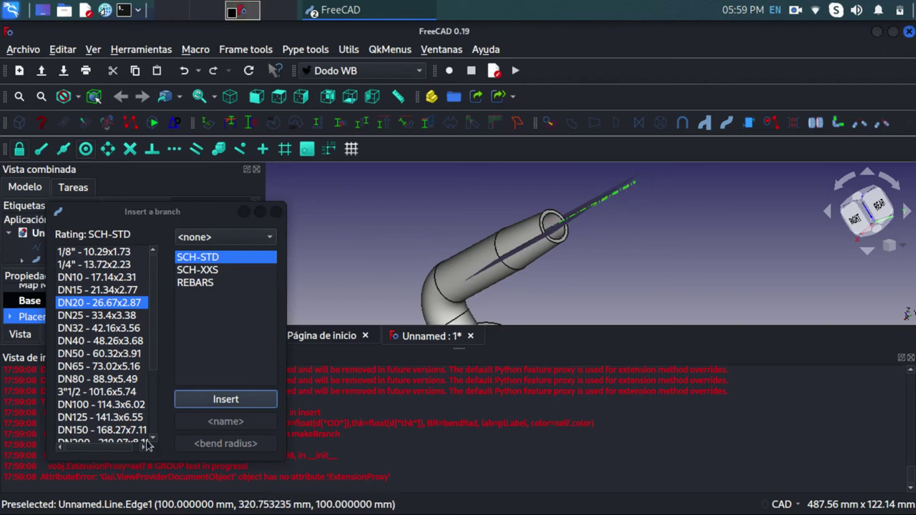
{"action": "left_click", "coordinate": [238, 399]}
{"action": "left_click", "coordinate": [238, 400]}
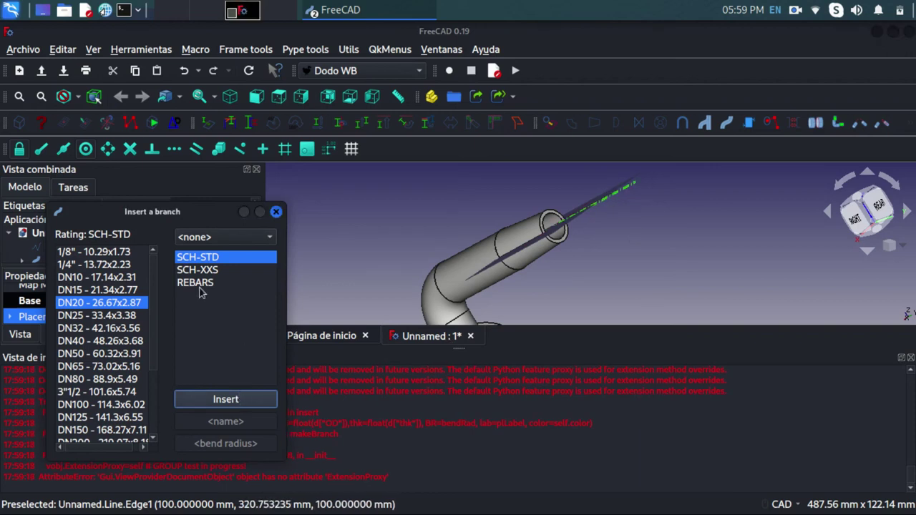
{"action": "left_click", "coordinate": [913, 362]}
{"action": "left_click", "coordinate": [911, 357]}
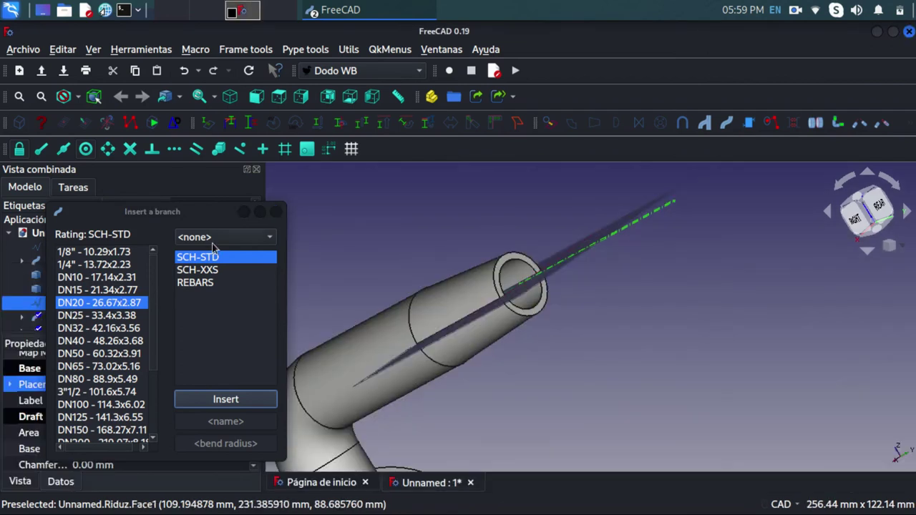
{"action": "left_click", "coordinate": [275, 212]}
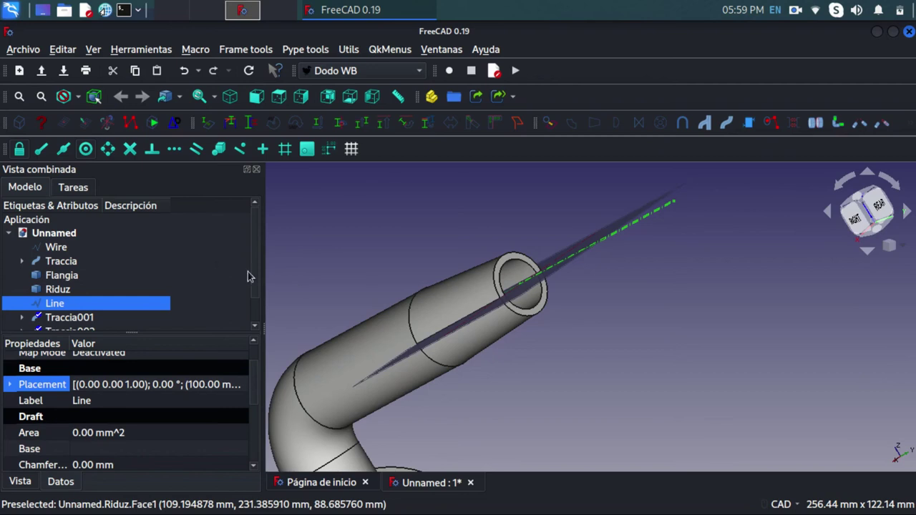
Delete the Traccia003 and Traccia002 pipe sections from the tree
{"action": "left_click_drag", "start_coordinate": [254, 268], "coordinate": [254, 293]}
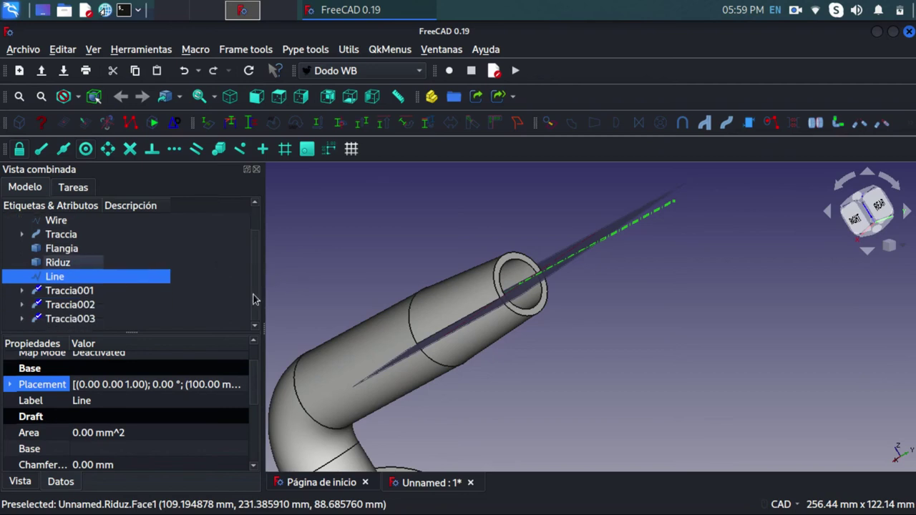
{"action": "left_click", "coordinate": [75, 320]}
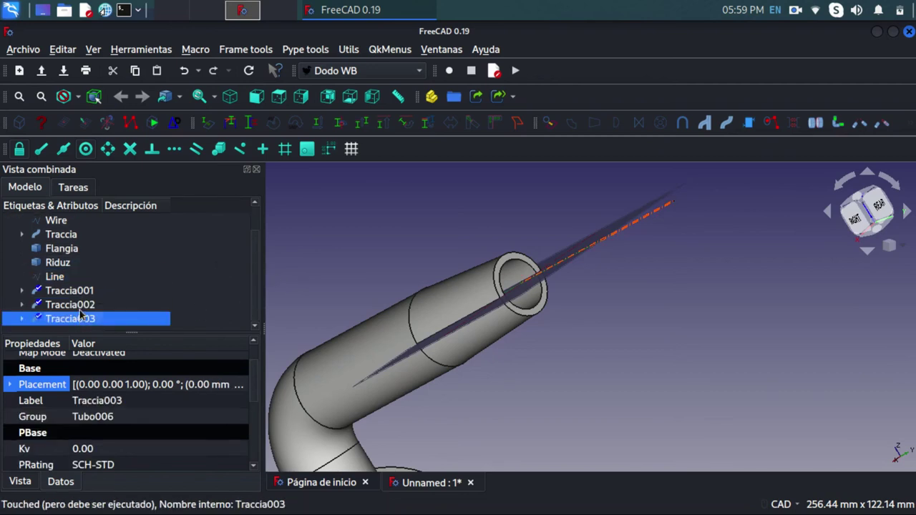
{"action": "key", "text": "ctrl+r"}
{"action": "left_click", "coordinate": [911, 358]}
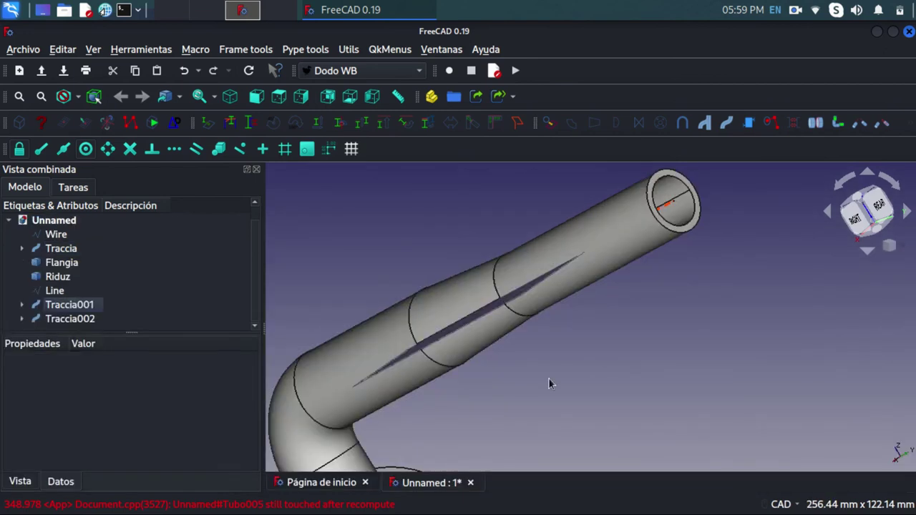
{"action": "left_click", "coordinate": [71, 319]}
{"action": "key", "text": "ctrl+r"}
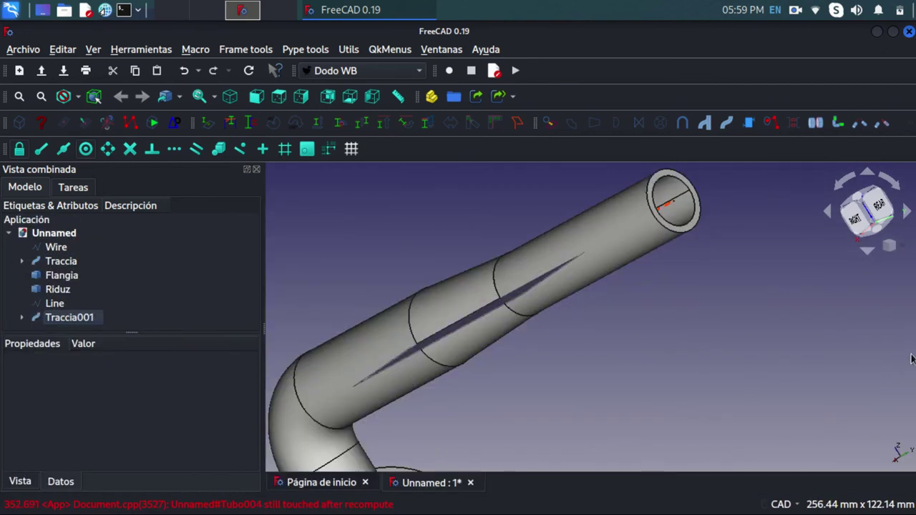
{"action": "left_click", "coordinate": [911, 357]}
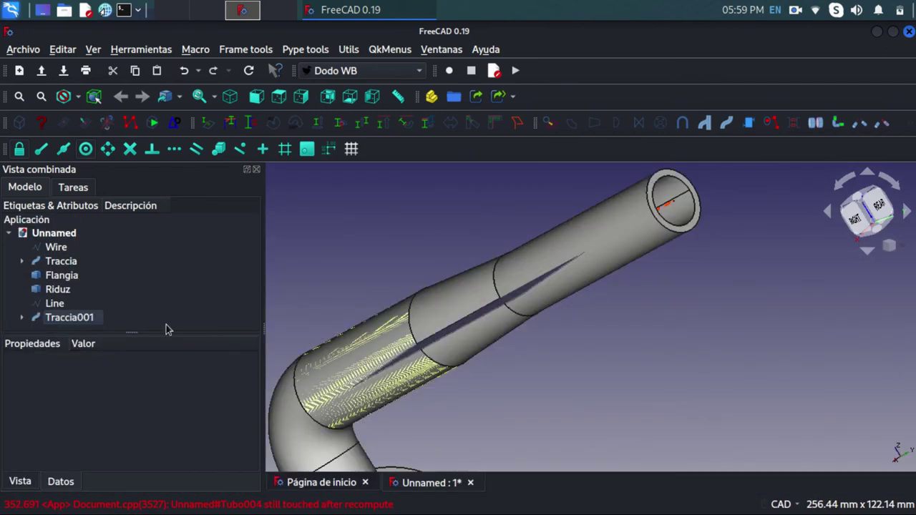
Confirm Traccia001's unchanged placement with zero offsets and rotation in the Placement editor
{"action": "left_click", "coordinate": [78, 326]}
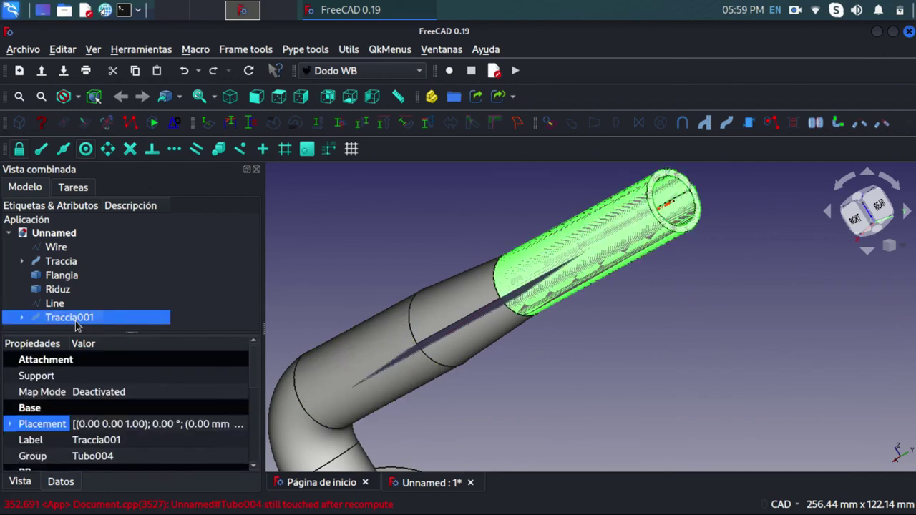
{"action": "scroll", "coordinate": [229, 390], "scroll_direction": "down", "scroll_amount": 1}
{"action": "scroll", "coordinate": [215, 394], "scroll_direction": "down", "scroll_amount": 1}
{"action": "scroll", "coordinate": [193, 398], "scroll_direction": "up", "scroll_amount": 1}
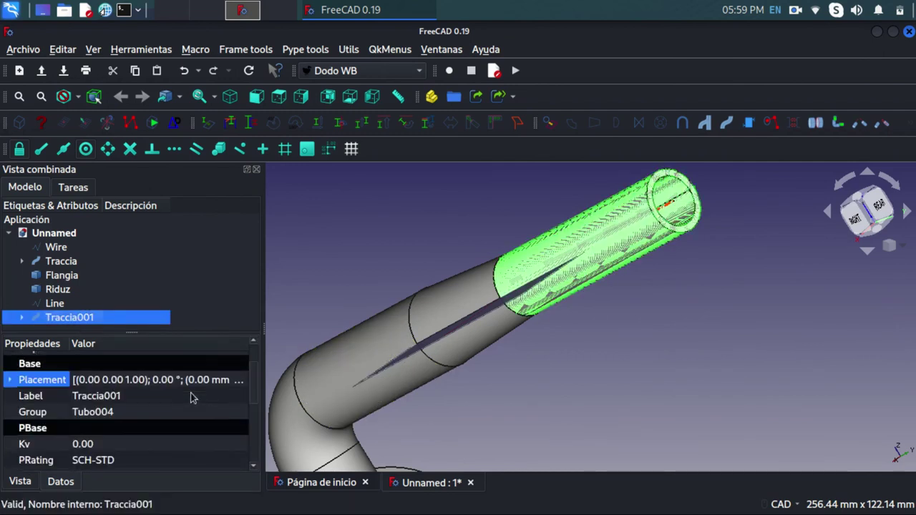
{"action": "scroll", "coordinate": [192, 398], "scroll_direction": "up", "scroll_amount": 1}
{"action": "left_click", "coordinate": [240, 428]}
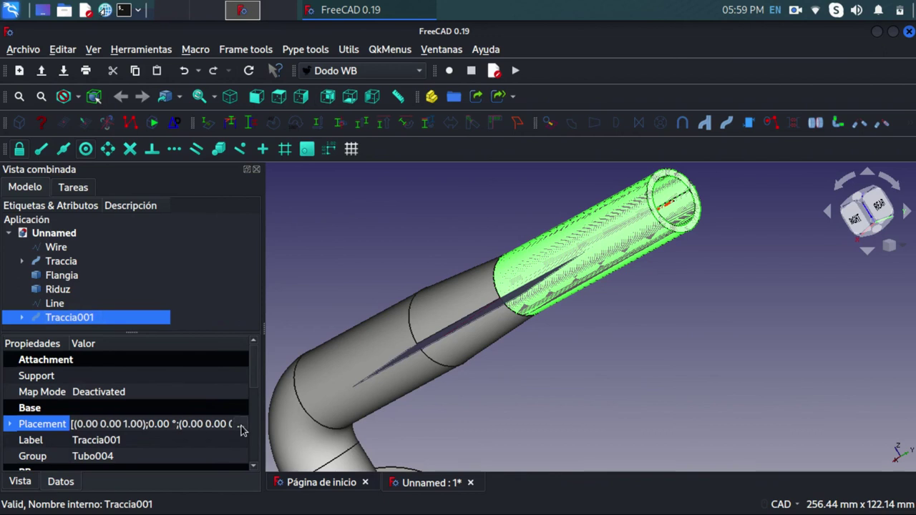
{"action": "left_click", "coordinate": [241, 427]}
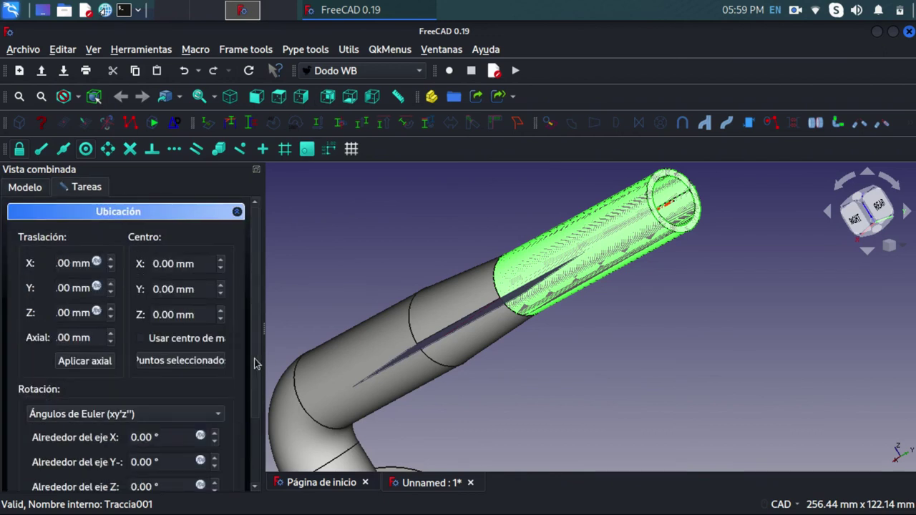
{"action": "scroll", "coordinate": [257, 401], "scroll_direction": "down", "scroll_amount": 3}
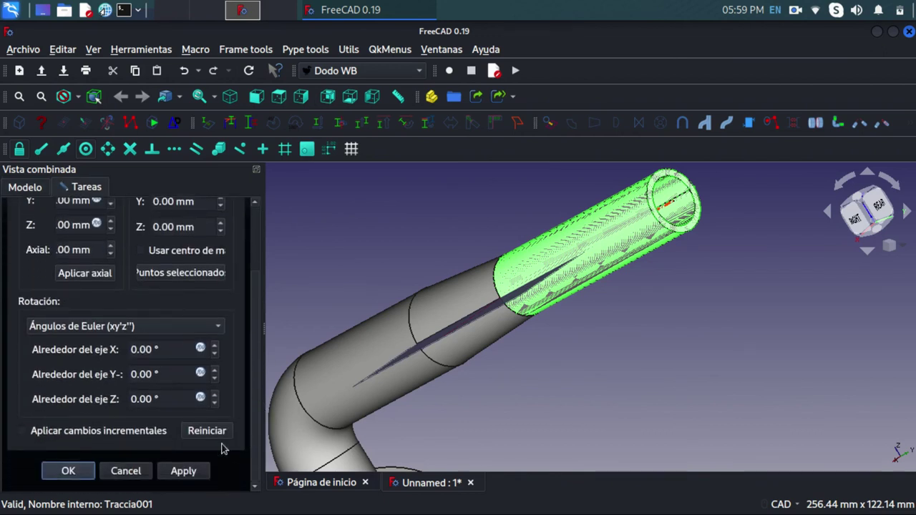
{"action": "left_click", "coordinate": [192, 479]}
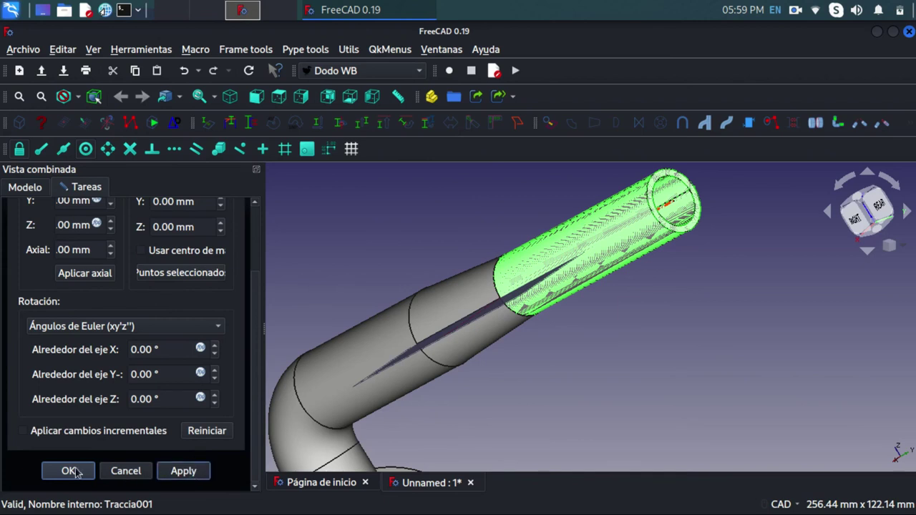
{"action": "left_click", "coordinate": [911, 358]}
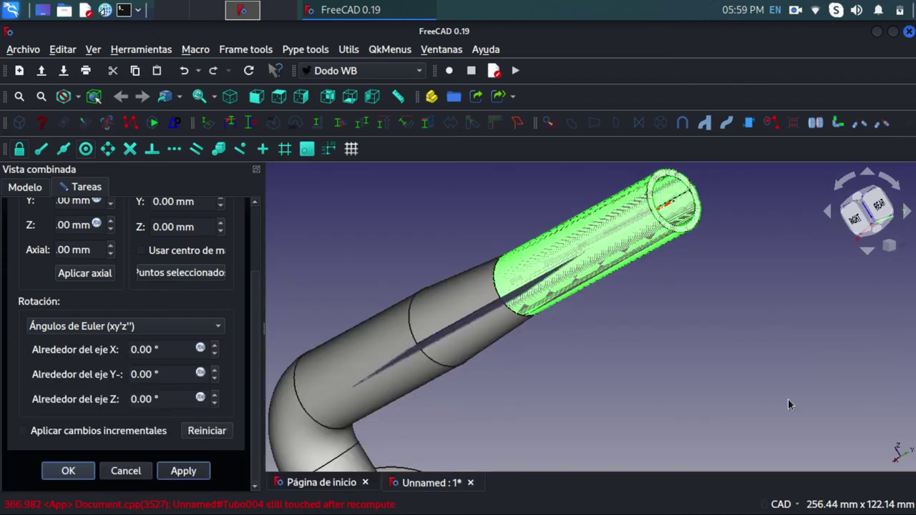
{"action": "left_click", "coordinate": [72, 472]}
{"action": "left_click", "coordinate": [911, 358]}
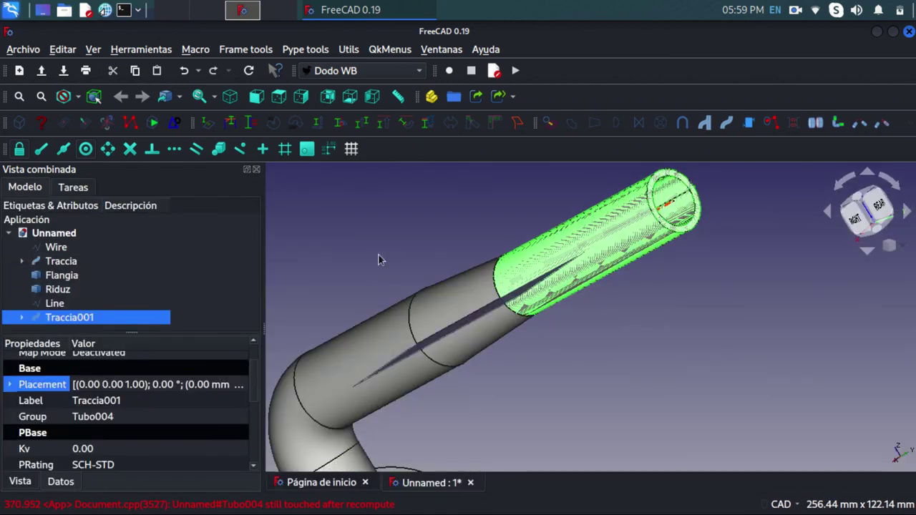
Close the Combo View panel so the 3D view fills the window
{"action": "left_click", "coordinate": [257, 170]}
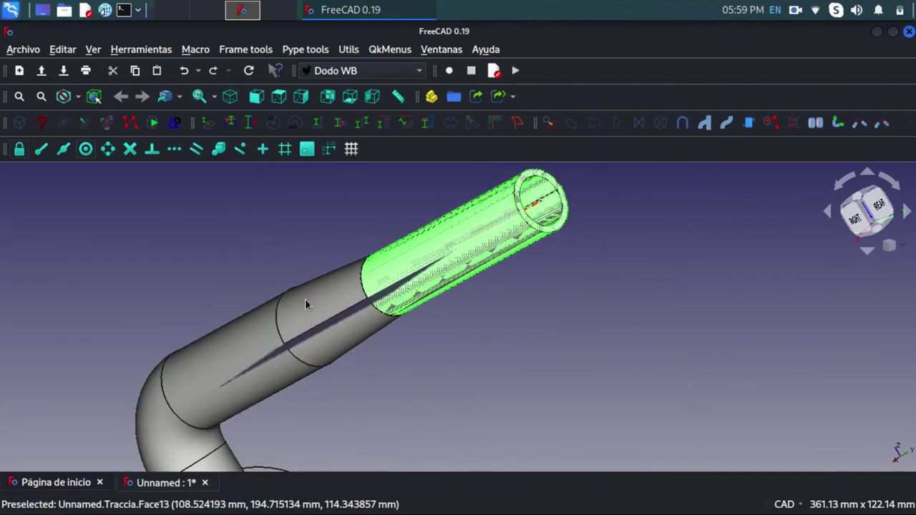
{"action": "scroll", "coordinate": [306, 304], "scroll_direction": "down", "scroll_amount": 3}
{"action": "scroll", "coordinate": [306, 304], "scroll_direction": "down", "scroll_amount": 2}
{"action": "middle_click_drag", "start_coordinate": [283, 294], "coordinate": [389, 262]}
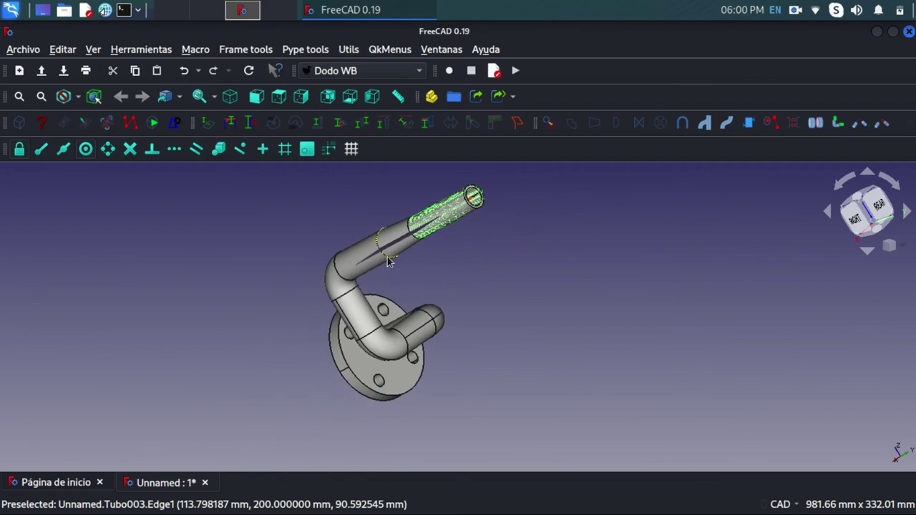
{"action": "left_click", "coordinate": [454, 275]}
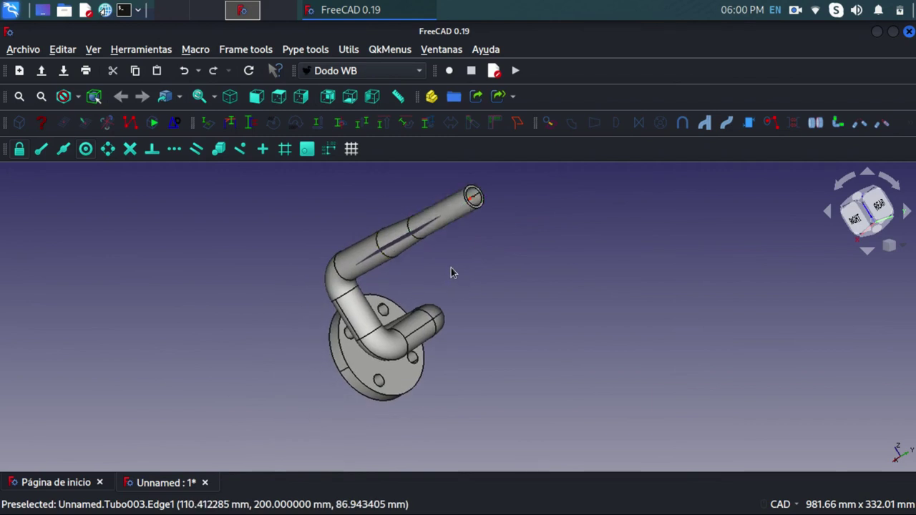
{"action": "mouse_move", "coordinate": [447, 268]}
{"action": "middle_mouse_down"}
{"action": "mouse_move", "coordinate": [522, 250]}
{"action": "mouse_move", "coordinate": [539, 256]}
{"action": "middle_mouse_up"}
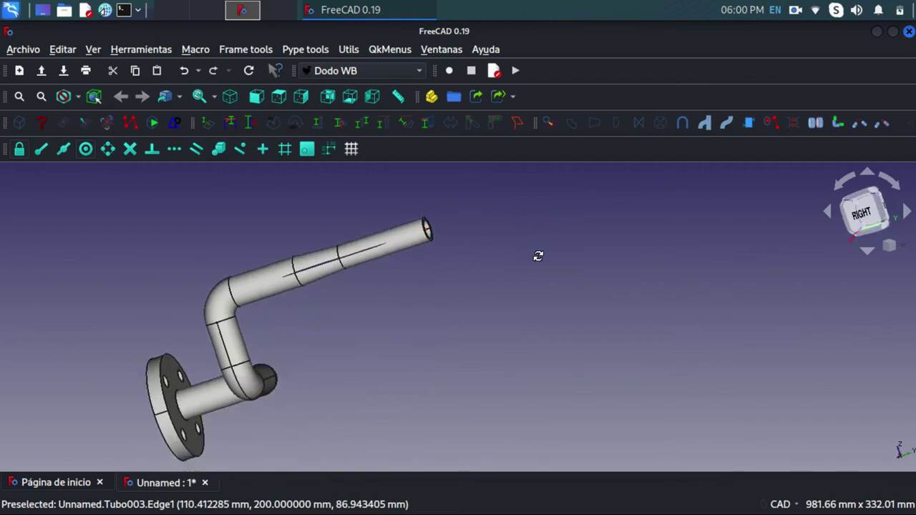
Switch to isometric view and frame the whole bent pipe run with its flange
{"action": "left_click", "coordinate": [229, 96]}
{"action": "mouse_move", "coordinate": [284, 343]}
{"action": "middle_mouse_down"}
{"action": "mouse_move", "coordinate": [334, 321]}
{"action": "mouse_move", "coordinate": [546, 310]}
{"action": "mouse_move", "coordinate": [600, 353]}
{"action": "middle_mouse_up"}
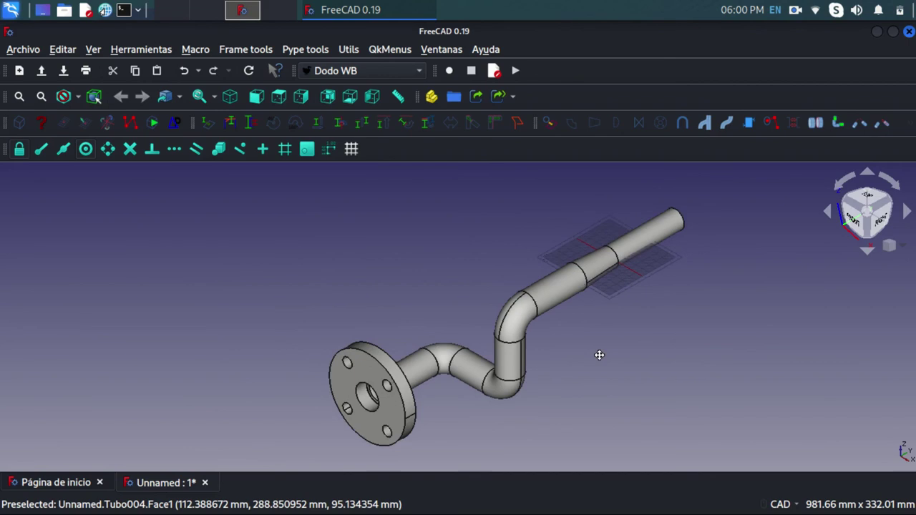
{"action": "scroll", "coordinate": [347, 424], "scroll_direction": "up", "scroll_amount": 5}
{"action": "scroll", "coordinate": [350, 424], "scroll_direction": "up", "scroll_amount": 2}
{"action": "scroll", "coordinate": [440, 327], "scroll_direction": "down", "scroll_amount": 6}
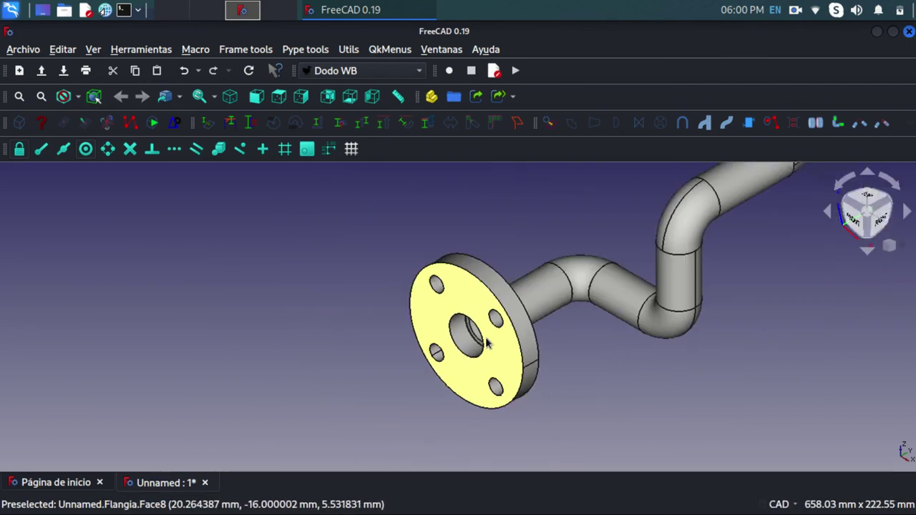
{"action": "scroll", "coordinate": [542, 299], "scroll_direction": "down", "scroll_amount": 2}
{"action": "scroll", "coordinate": [542, 299], "scroll_direction": "down", "scroll_amount": 1}
{"action": "middle_click_drag", "start_coordinate": [706, 323], "coordinate": [652, 351]}
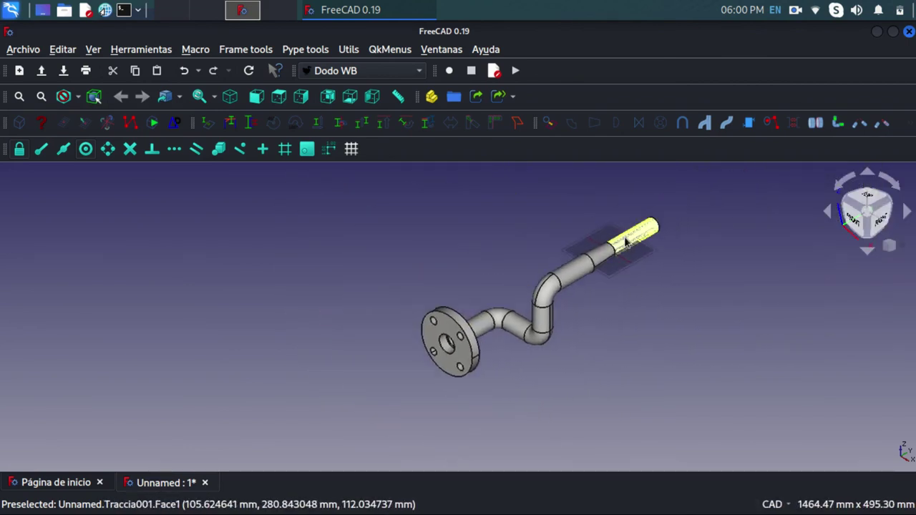
{"action": "scroll", "coordinate": [623, 236], "scroll_direction": "up", "scroll_amount": 5}
{"action": "scroll", "coordinate": [623, 236], "scroll_direction": "up", "scroll_amount": 1}
{"action": "scroll", "coordinate": [502, 272], "scroll_direction": "down", "scroll_amount": 3}
{"action": "scroll", "coordinate": [432, 284], "scroll_direction": "down", "scroll_amount": 4}
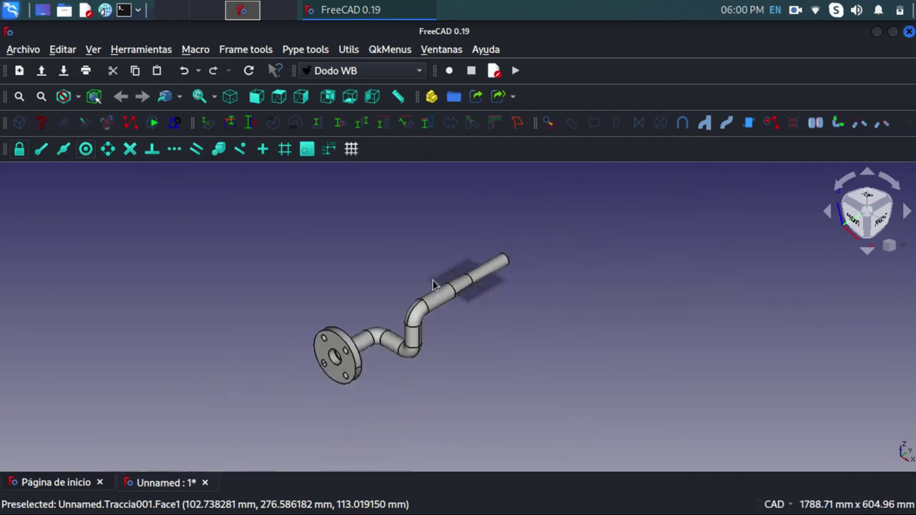
{"action": "middle_click_drag", "start_coordinate": [372, 383], "coordinate": [479, 393]}
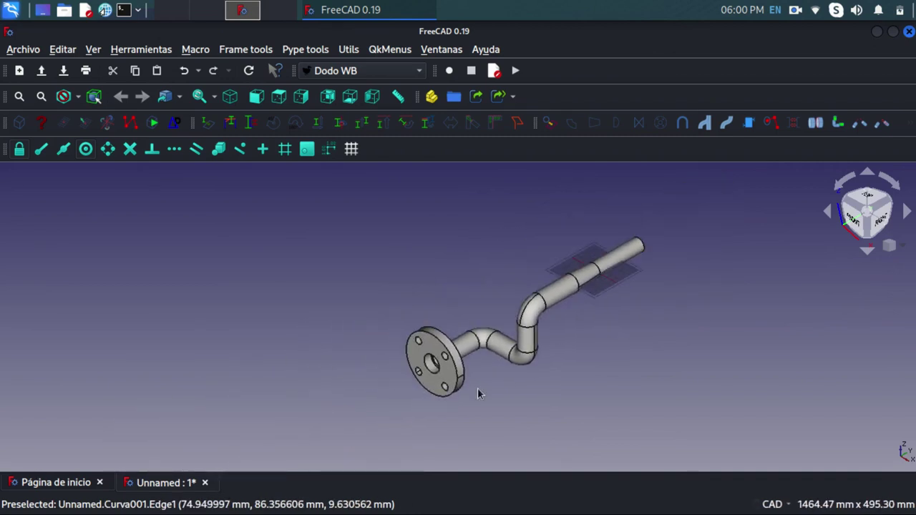
{"action": "scroll", "coordinate": [479, 387], "scroll_direction": "up", "scroll_amount": 2}
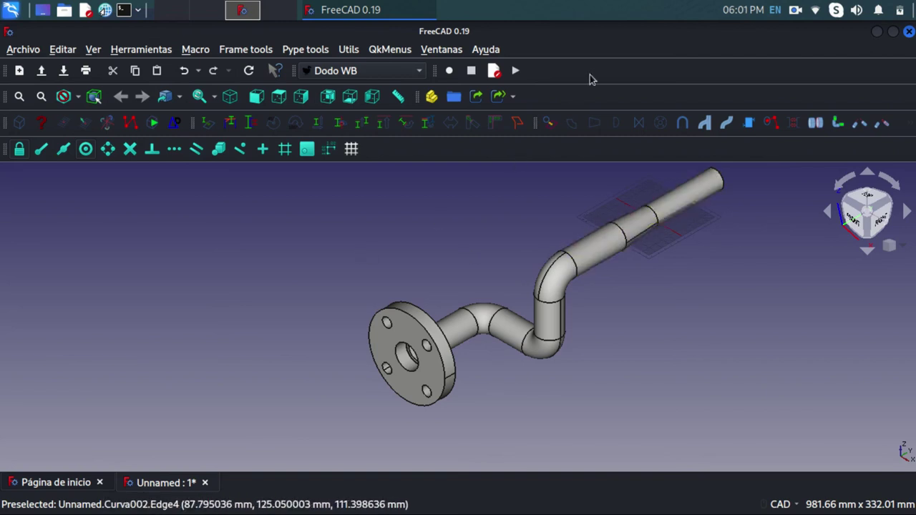
Finish the screen recording from the recorder's tray menu
{"action": "left_click", "coordinate": [796, 13]}
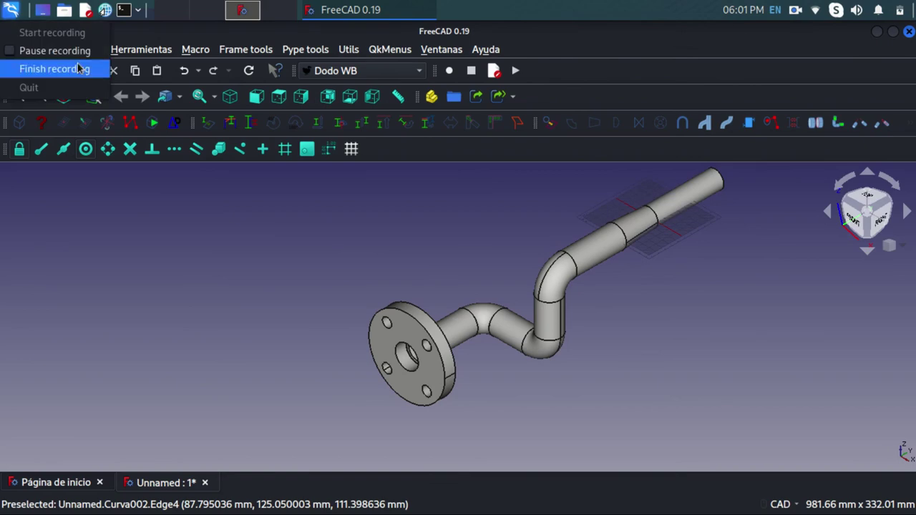
{"action": "left_click", "coordinate": [54, 69]}
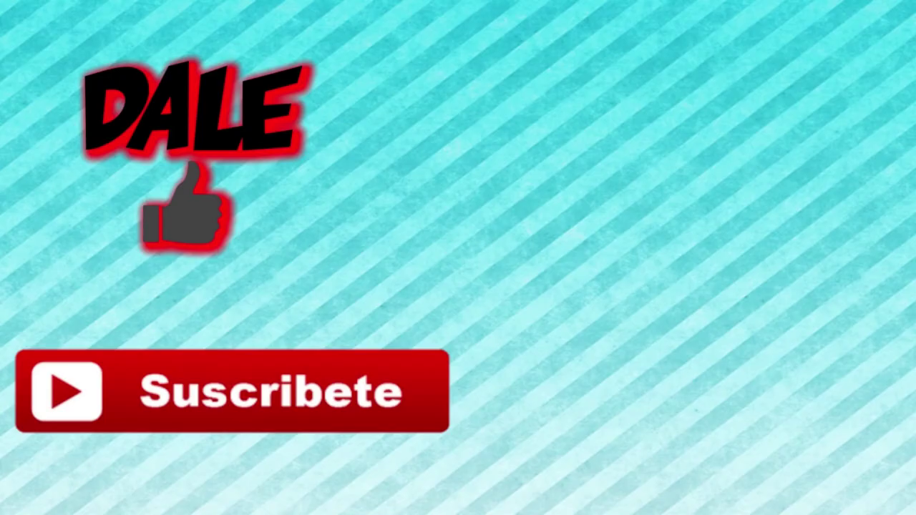